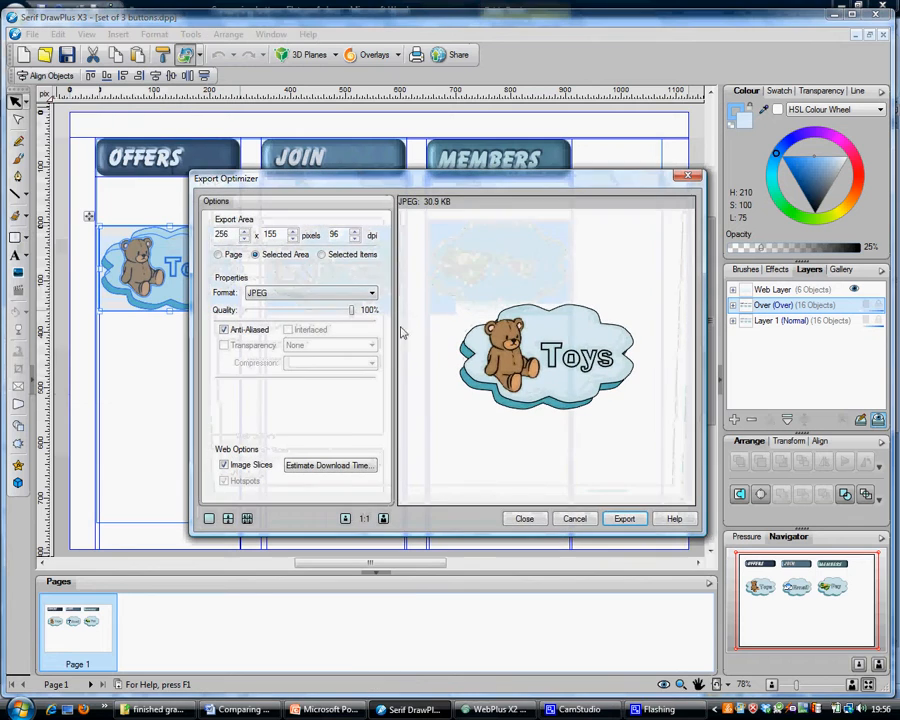
Step: Set the Toys button's export format to GIF, switching transparency off and back on to compare the preview
{"action": "left_click", "coordinate": [342, 294]}
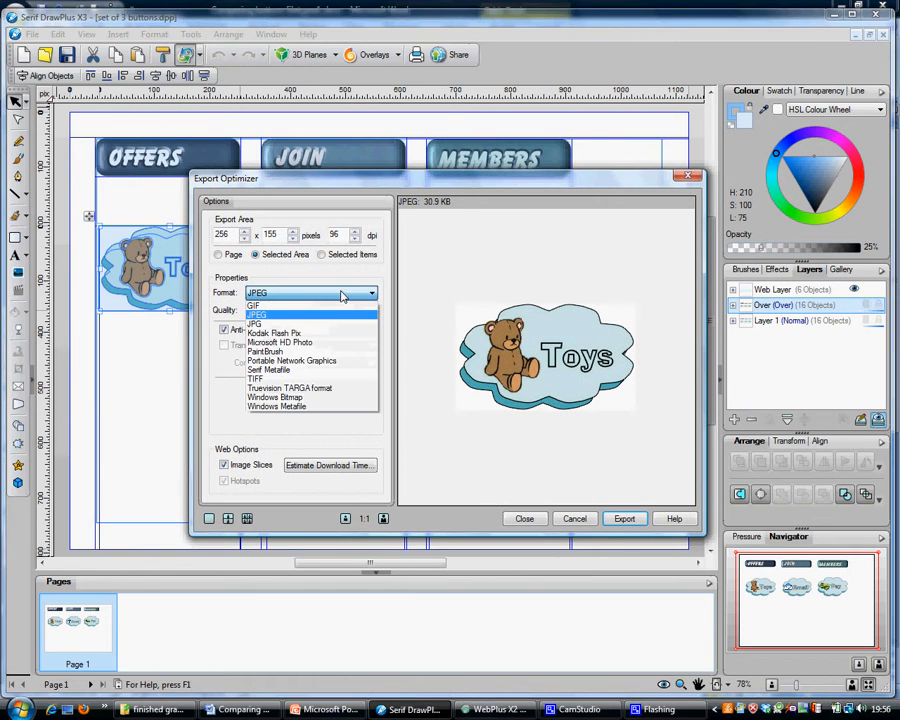
{"action": "left_click", "coordinate": [300, 305]}
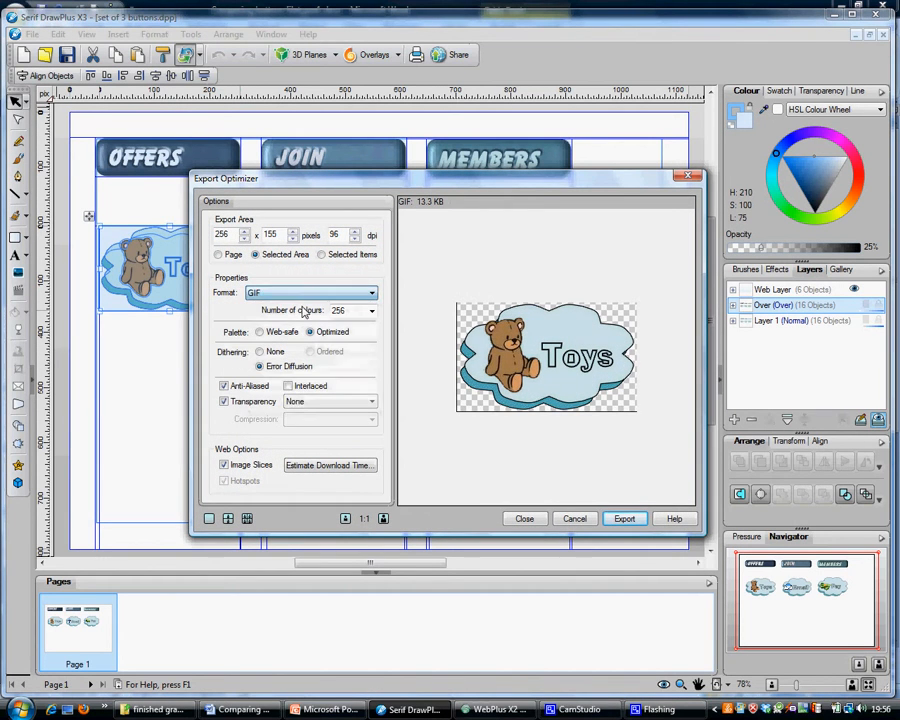
{"action": "left_click", "coordinate": [224, 401]}
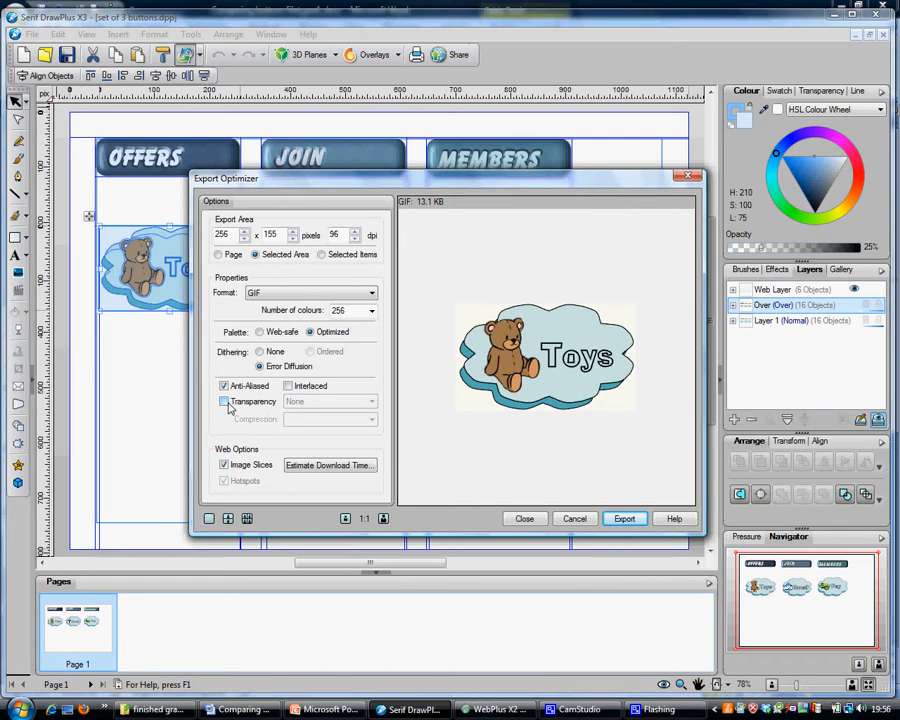
{"action": "left_click", "coordinate": [225, 402]}
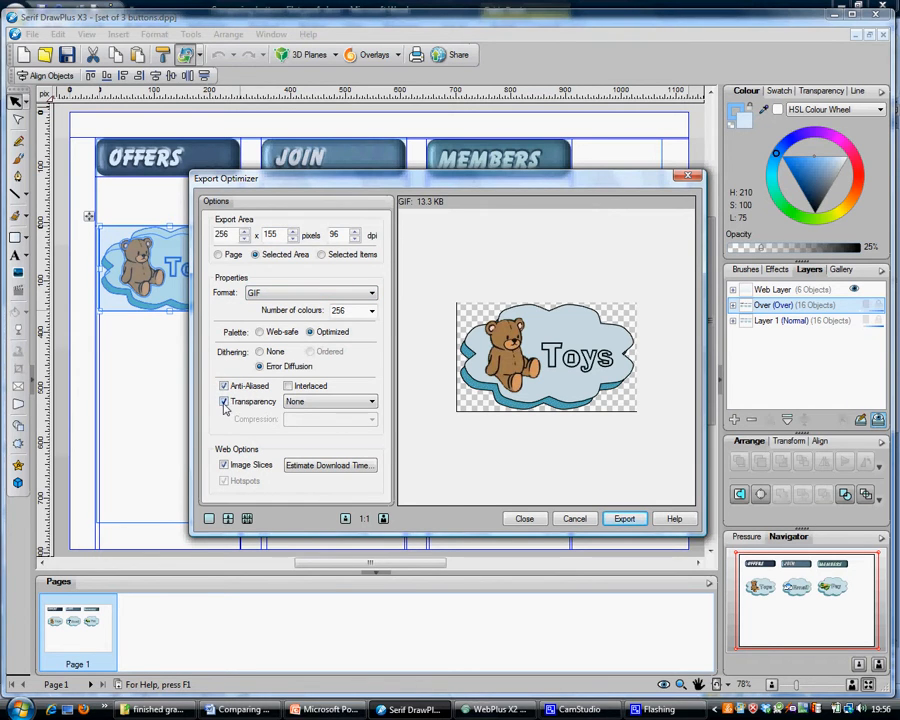
Step: Estimate the GIF's download time for the Cable (1.5 Mbps) modem type
{"action": "left_click", "coordinate": [297, 474]}
{"action": "left_click_drag", "start_coordinate": [422, 298], "coordinate": [358, 416]}
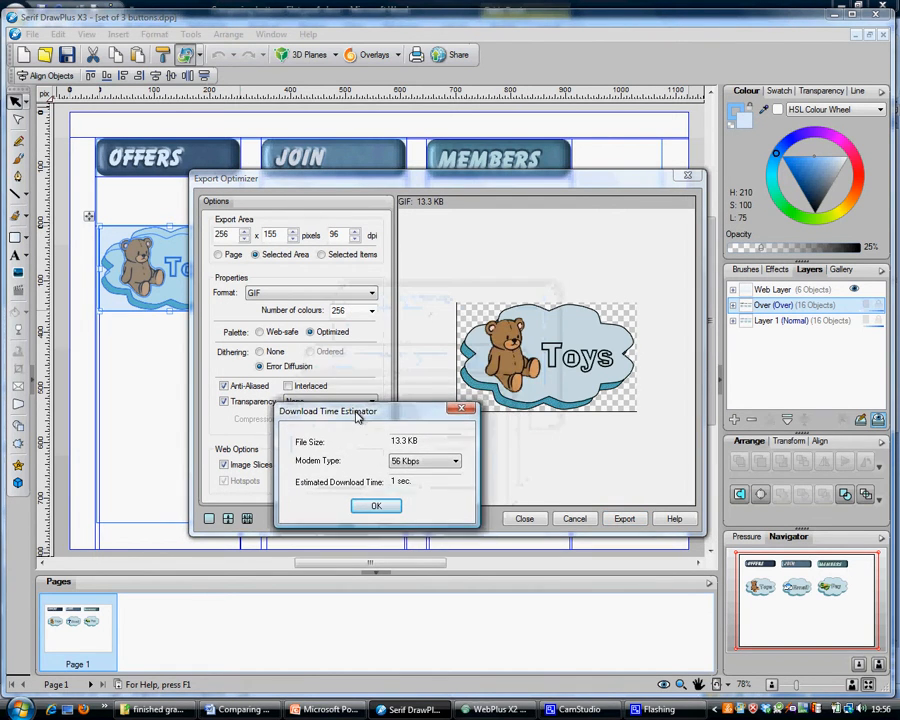
{"action": "left_click", "coordinate": [452, 461]}
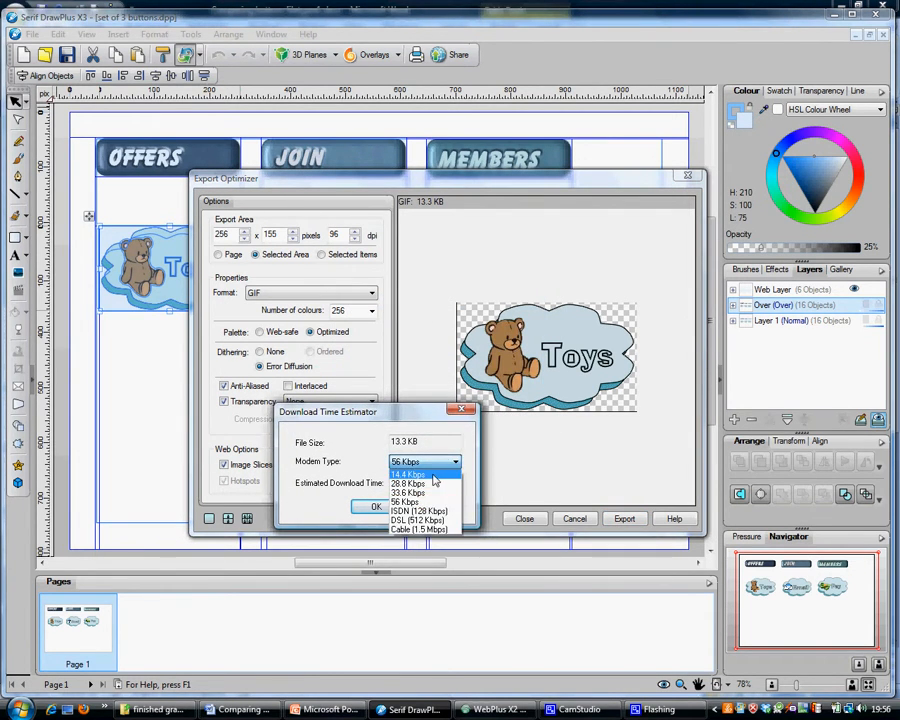
{"action": "left_click", "coordinate": [425, 529]}
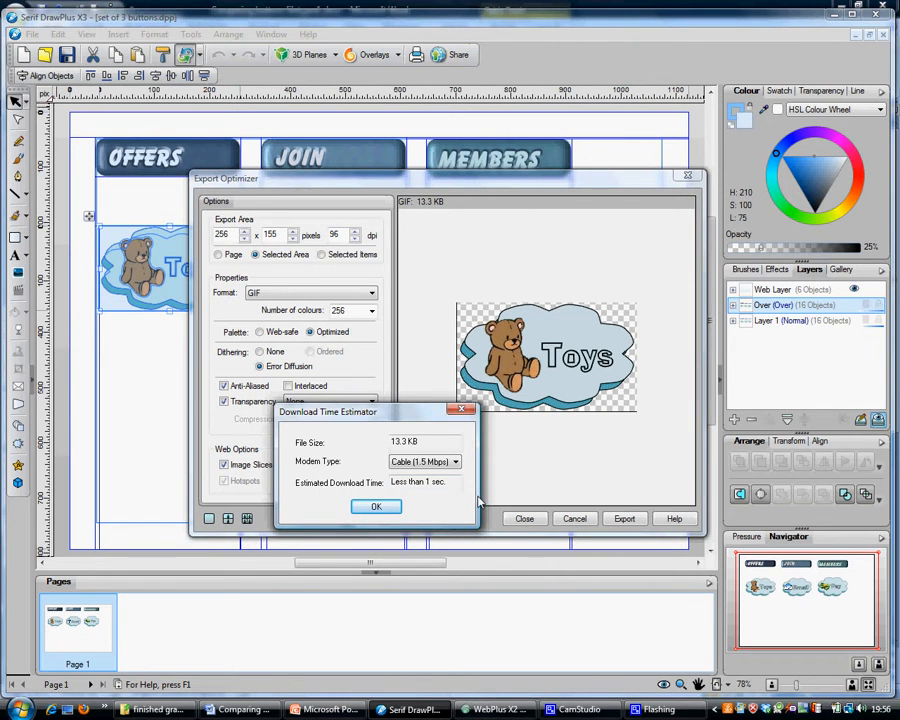
{"action": "left_click", "coordinate": [395, 506]}
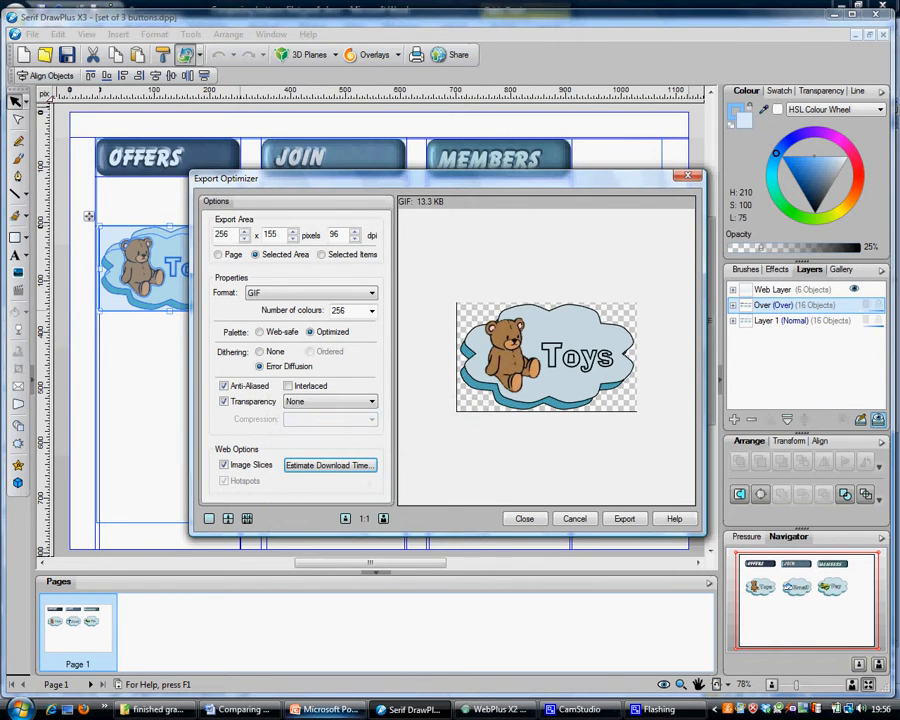
Step: Switch to the Word comparison document and paste the captured export screenshot under the "Animated GIF export:" heading
{"action": "left_click", "coordinate": [300, 709]}
{"action": "left_click", "coordinate": [240, 709]}
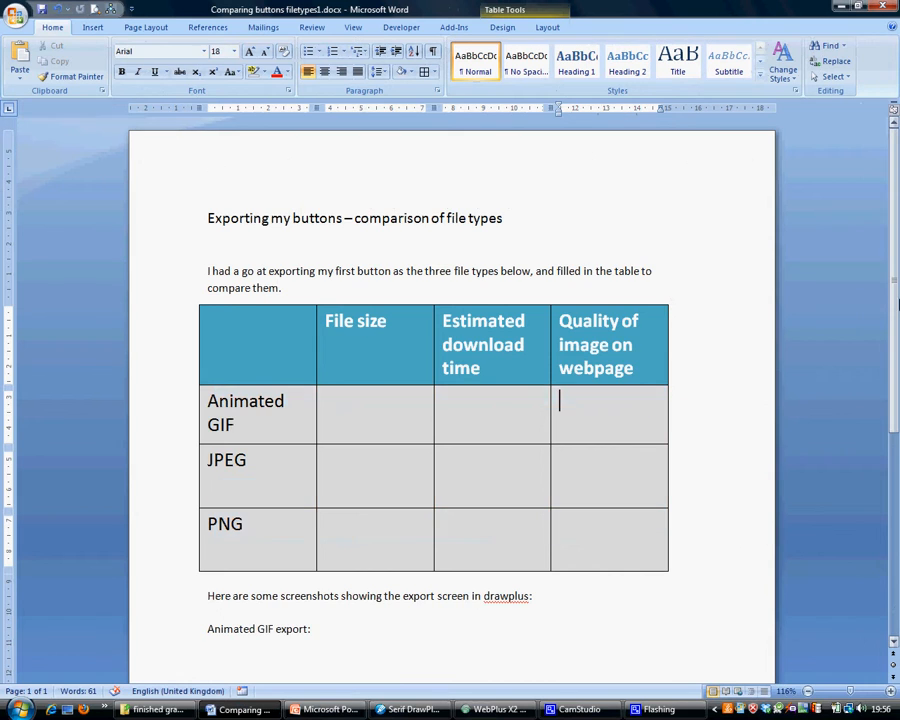
{"action": "scroll", "coordinate": [897, 300], "scroll_direction": "down", "scroll_amount": 5}
{"action": "left_click", "coordinate": [348, 389]}
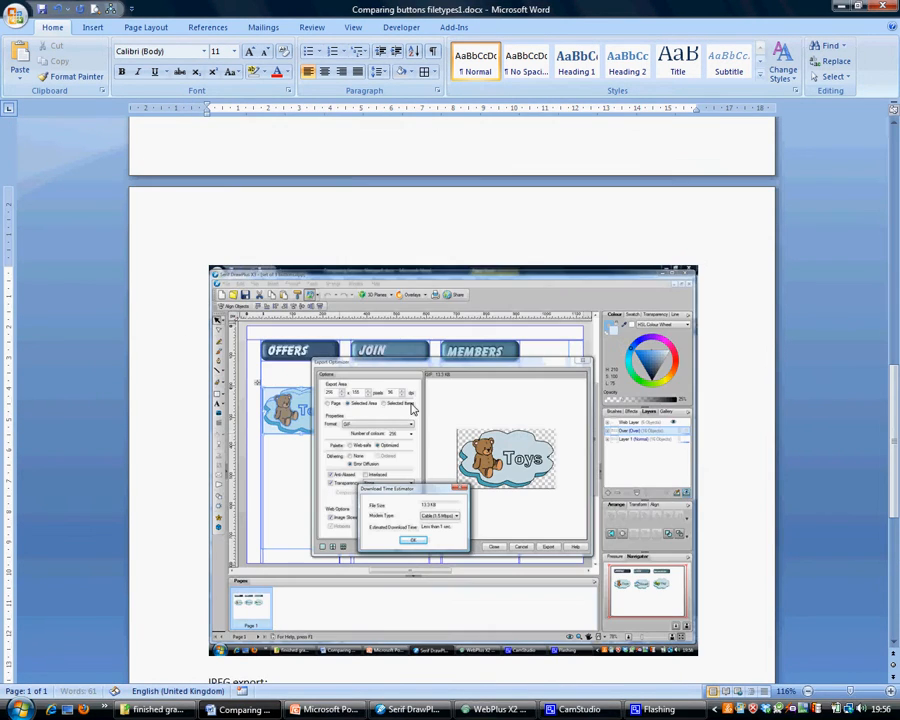
{"action": "key", "text": "ctrl+v"}
Step: Crop the pasted GIF screenshot to the Export Optimizer window, to about 9.28 cm wide and 6.62 cm high
{"action": "left_click", "coordinate": [581, 399]}
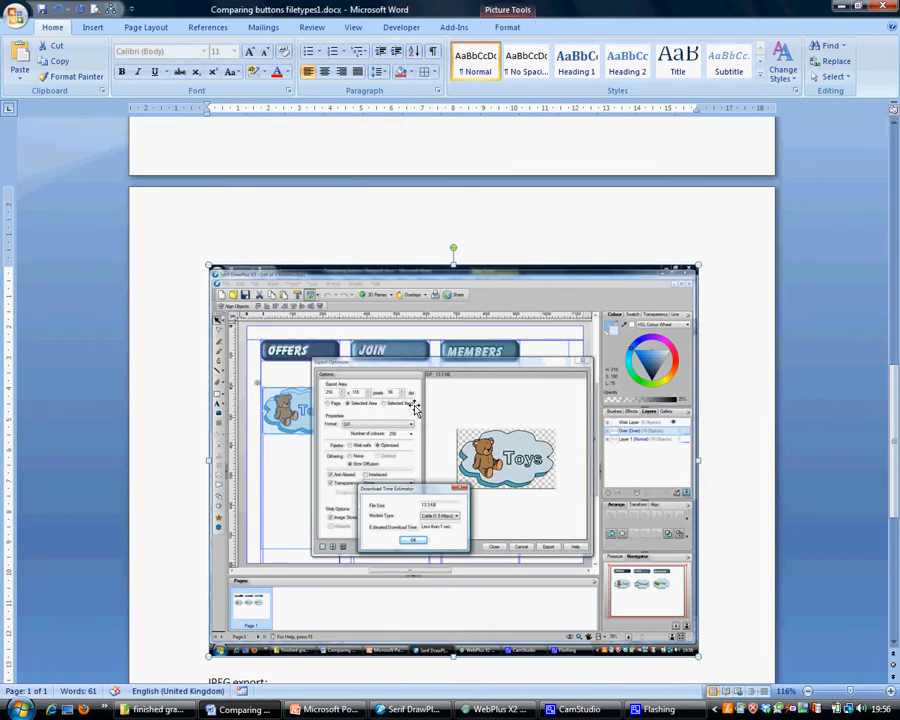
{"action": "double_click", "coordinate": [581, 399]}
{"action": "left_click", "coordinate": [755, 60]}
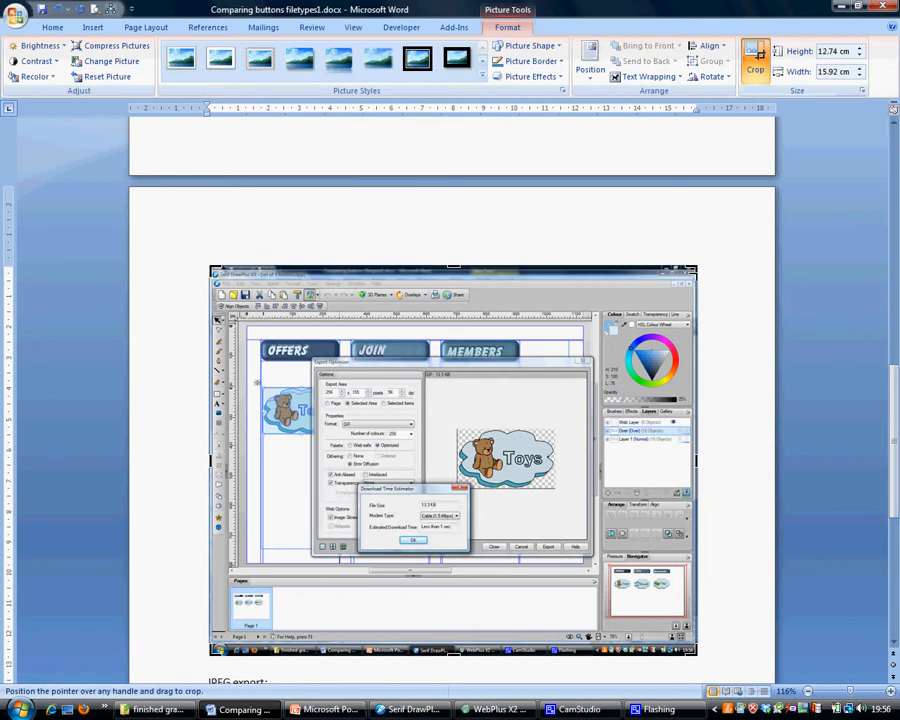
{"action": "left_click_drag", "start_coordinate": [695, 268], "coordinate": [594, 357]}
{"action": "left_click_drag", "start_coordinate": [892, 432], "coordinate": [895, 342]}
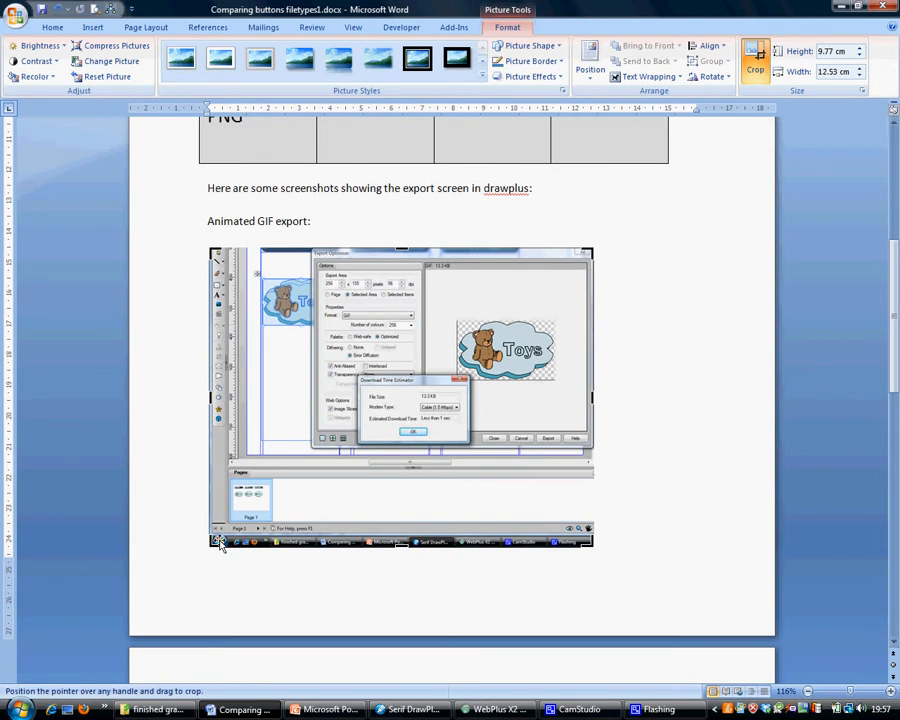
{"action": "left_click_drag", "start_coordinate": [214, 542], "coordinate": [309, 452]}
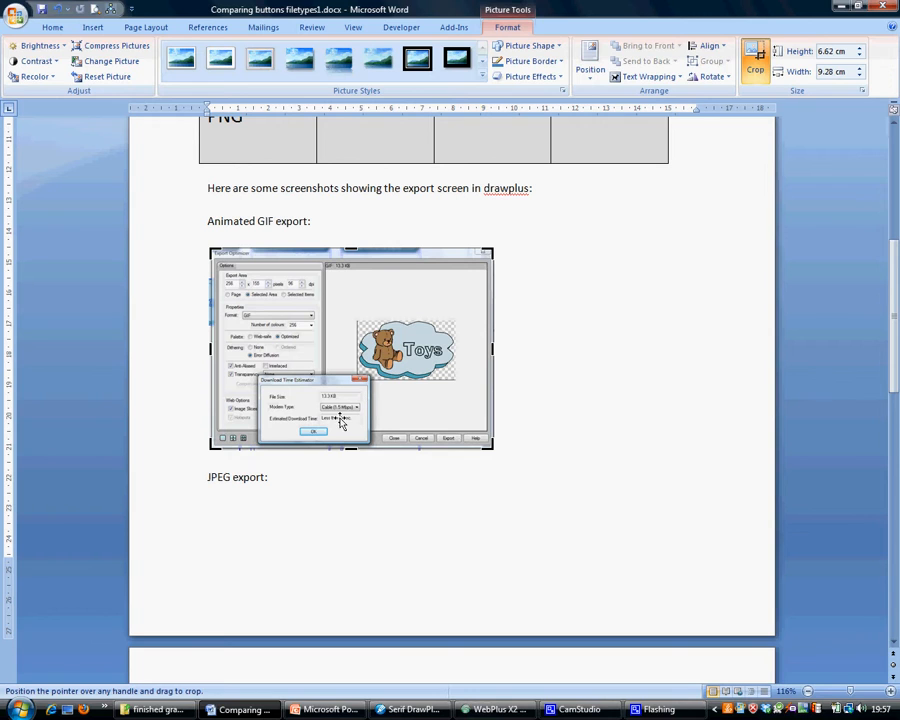
{"action": "left_click", "coordinate": [538, 397]}
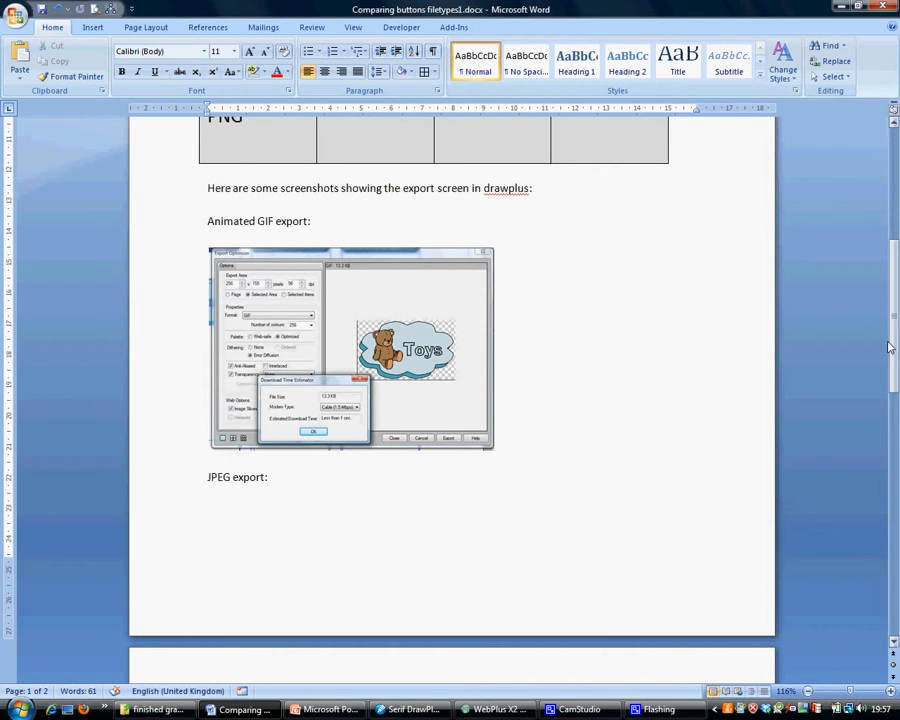
Step: Fill the Animated GIF table row with file size "13.3KB" and estimated download time "Less than 1 sec"
{"action": "scroll", "coordinate": [891, 300], "scroll_direction": "up", "scroll_amount": 5}
{"action": "mouse_move", "coordinate": [893, 297]}
{"action": "left_mouse_down"}
{"action": "mouse_move", "coordinate": [894, 316]}
{"action": "mouse_move", "coordinate": [895, 300]}
{"action": "left_mouse_up"}
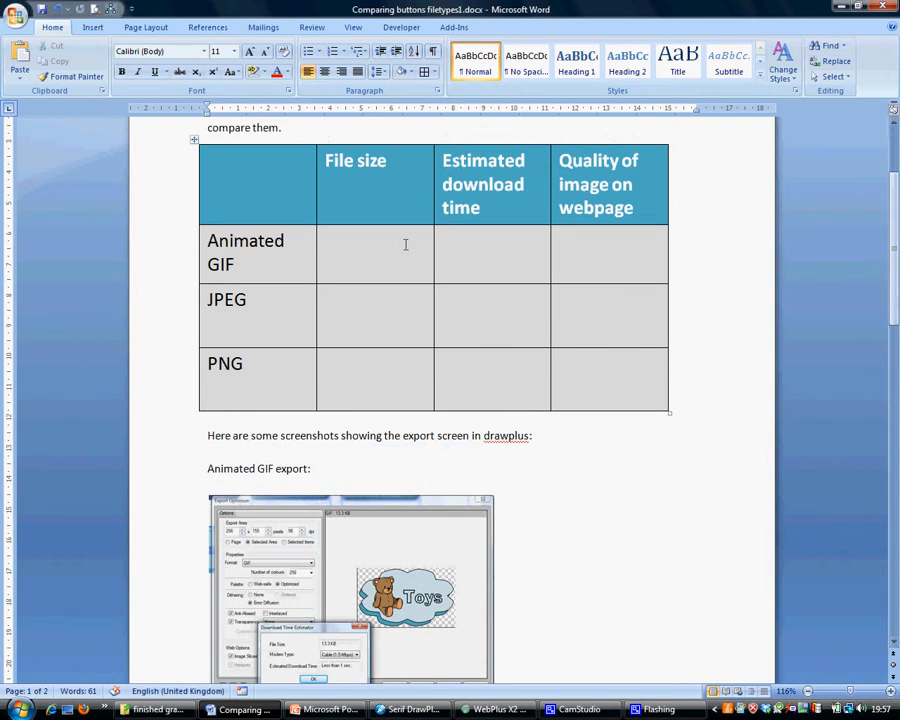
{"action": "left_click", "coordinate": [370, 247]}
{"action": "type", "text": "13.3"}
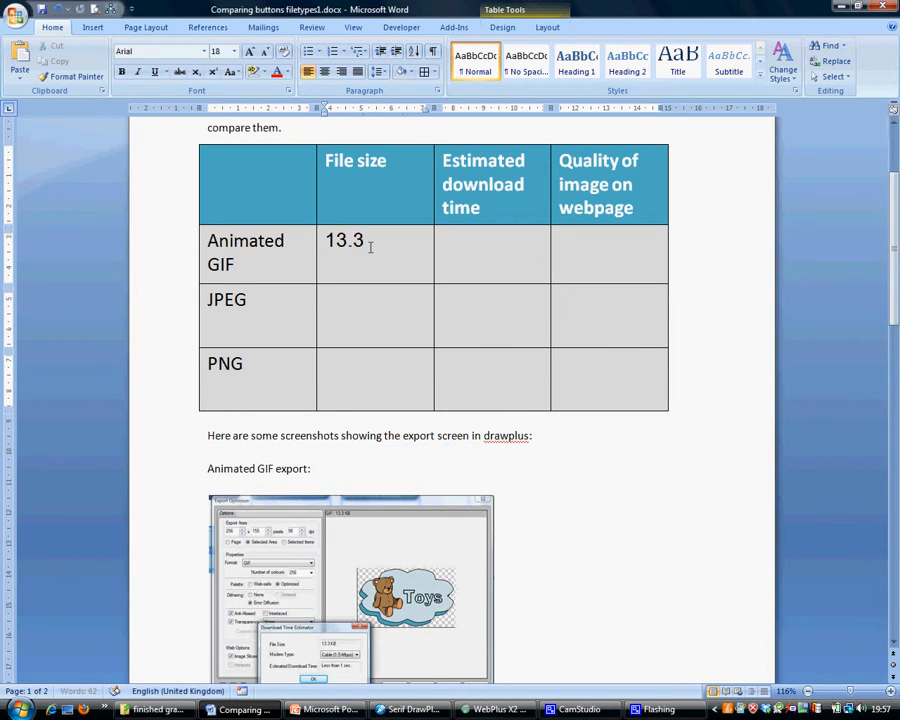
{"action": "type", "text": "KB"}
{"action": "key", "text": "Tab"}
{"action": "key", "text": "Down"}
{"action": "type", "text": "Less"}
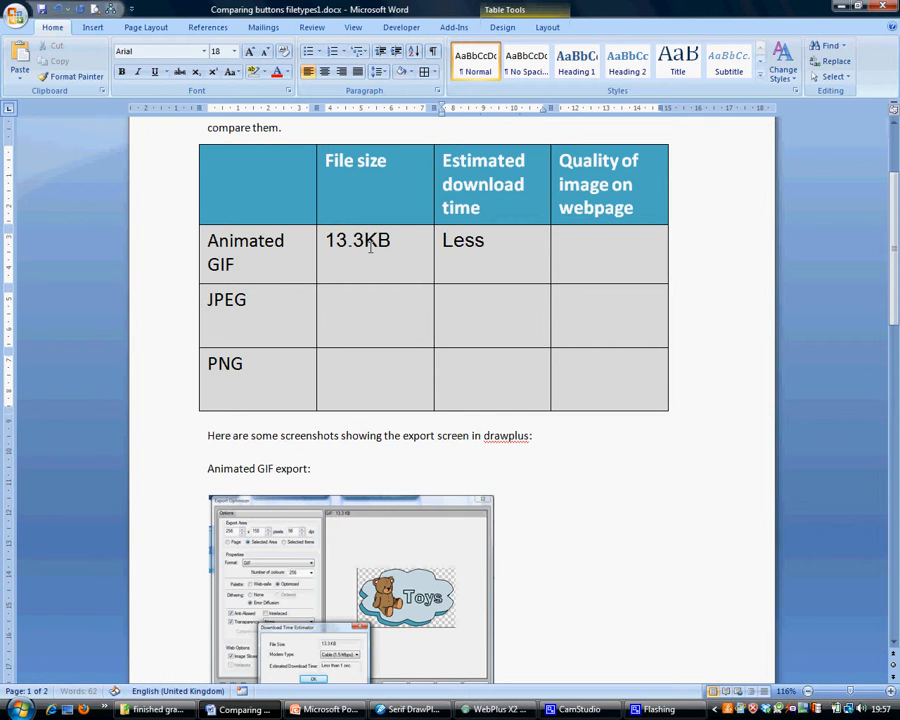
{"action": "type", "text": " than 1 sec"}
{"action": "left_click", "coordinate": [600, 275]}
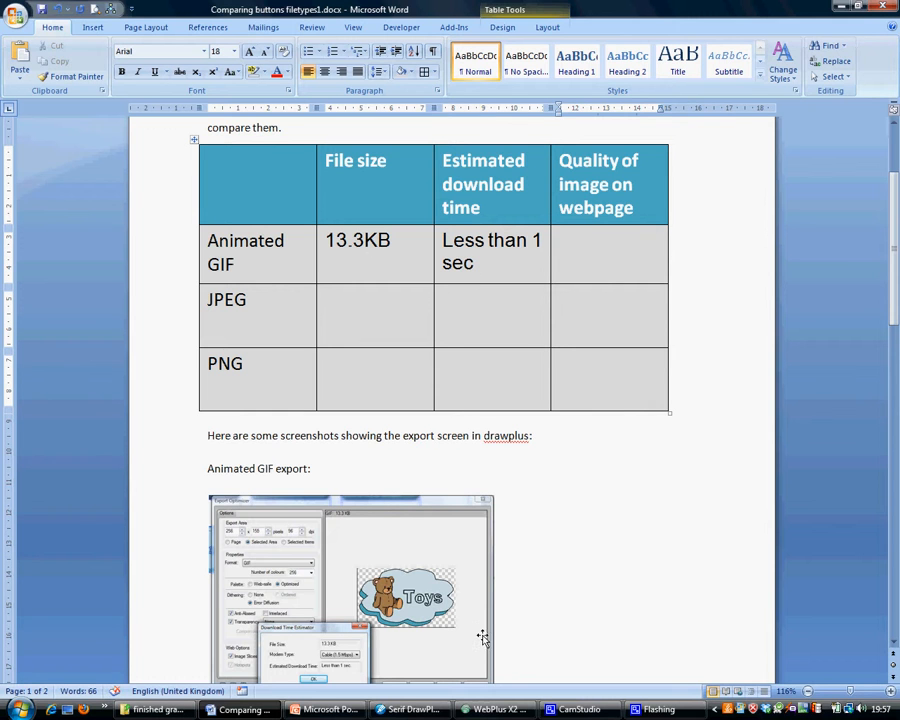
Step: Return to DrawPlus and export the Toys button as "button GIF" into the "exported buttons to compare" folder
{"action": "left_click", "coordinate": [402, 709]}
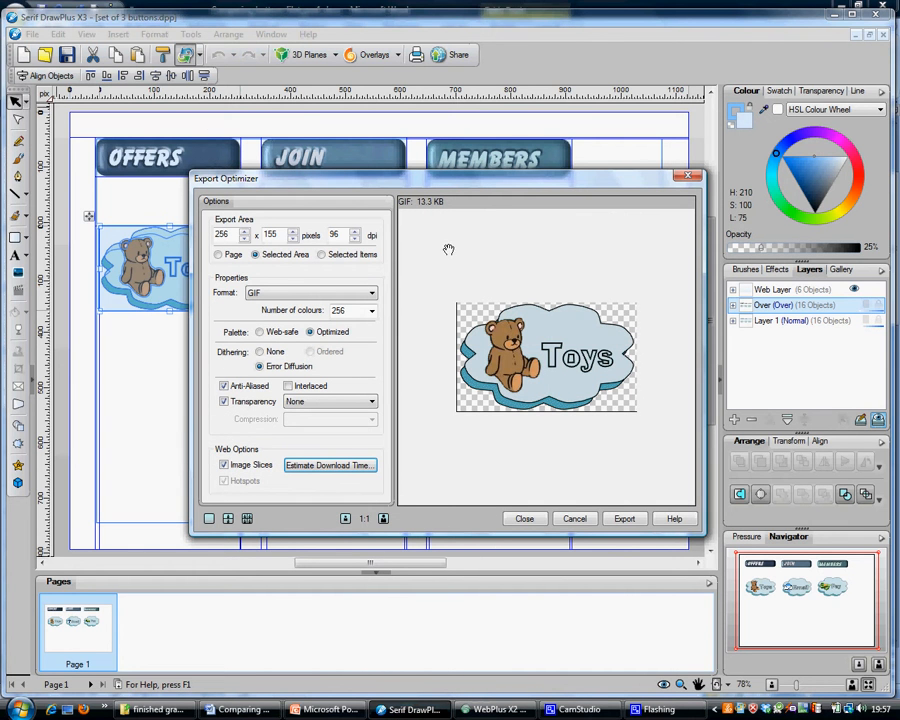
{"action": "left_click", "coordinate": [634, 519]}
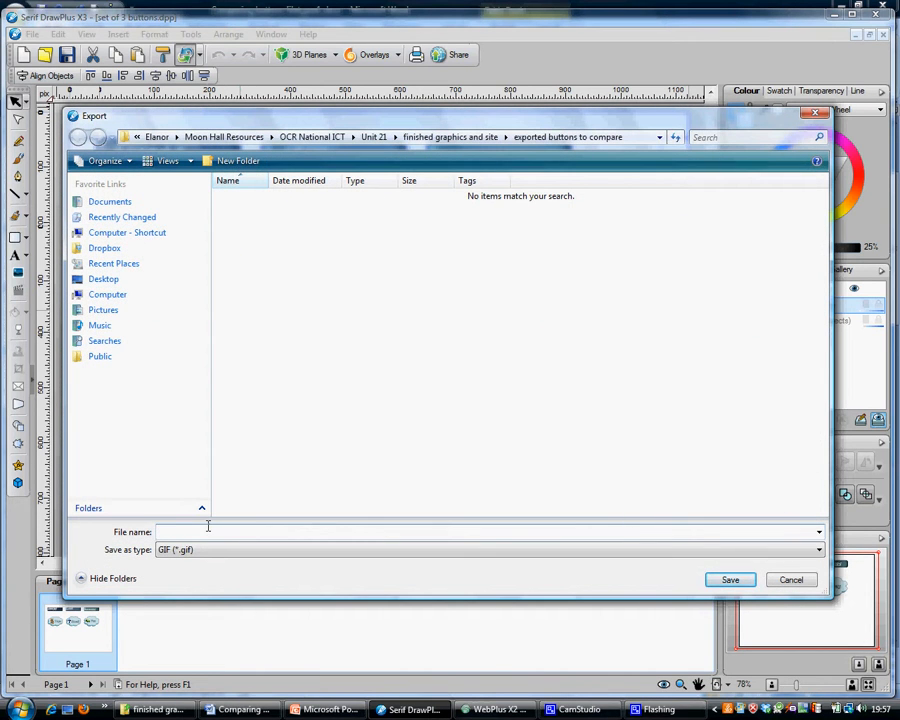
{"action": "type", "text": "button GIF"}
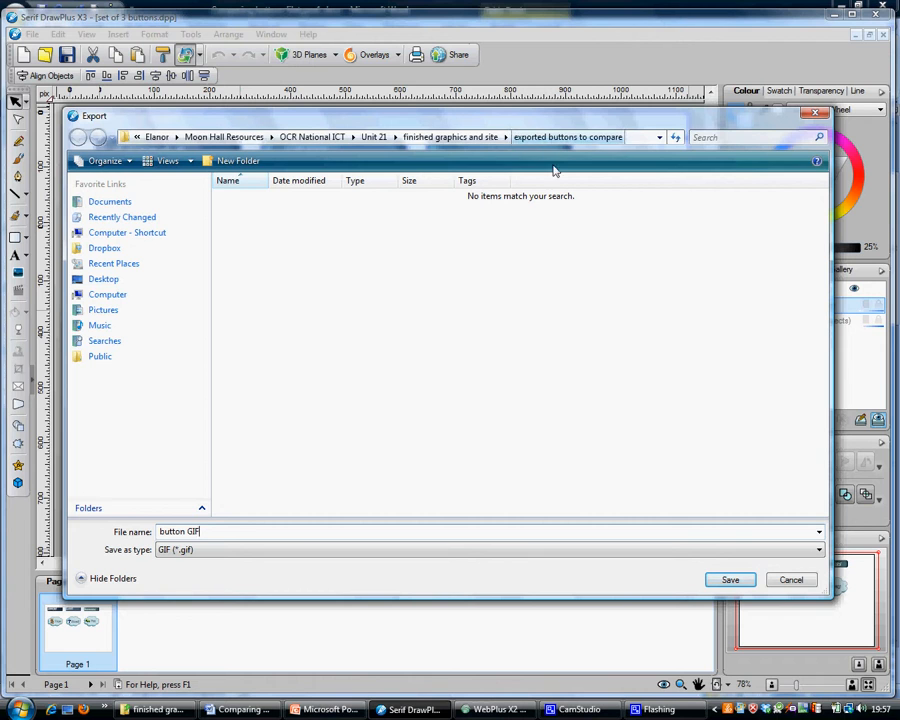
{"action": "left_click", "coordinate": [740, 586]}
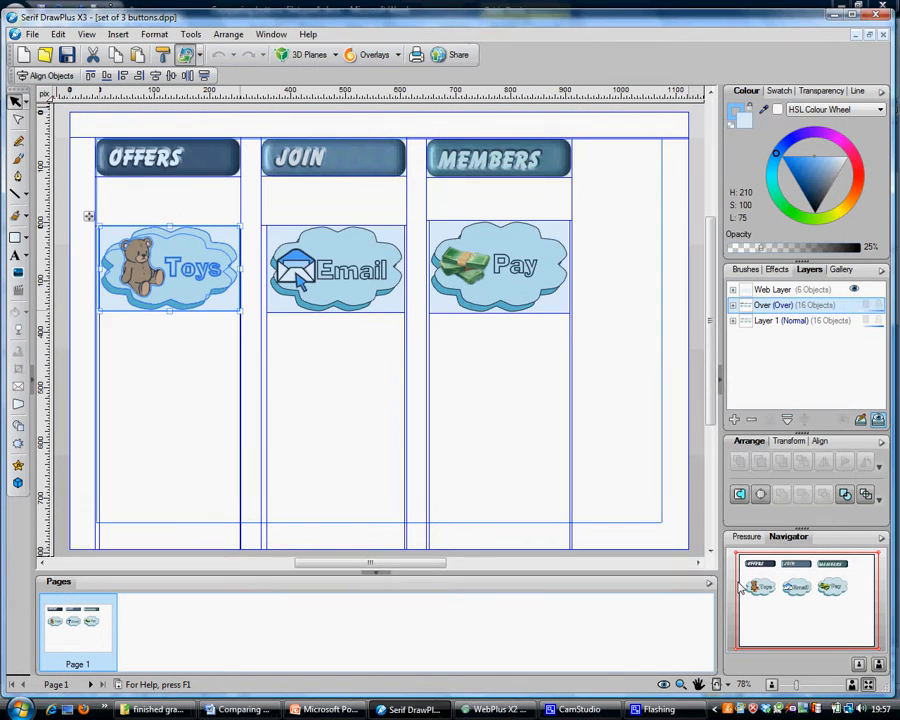
Step: Reopen the image export settings for the Toys button and set the format to JPEG
{"action": "left_click", "coordinate": [162, 356]}
{"action": "left_click_drag", "start_coordinate": [81, 205], "coordinate": [256, 355]}
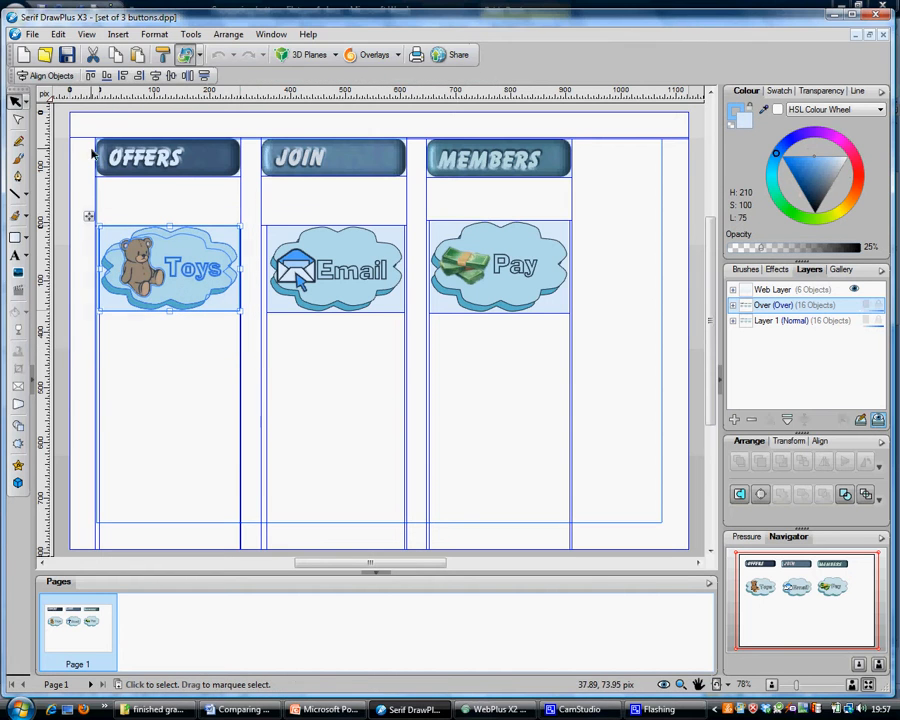
{"action": "left_click", "coordinate": [35, 37]}
{"action": "mouse_move", "coordinate": [60, 245]}
{"action": "left_click", "coordinate": [218, 248]}
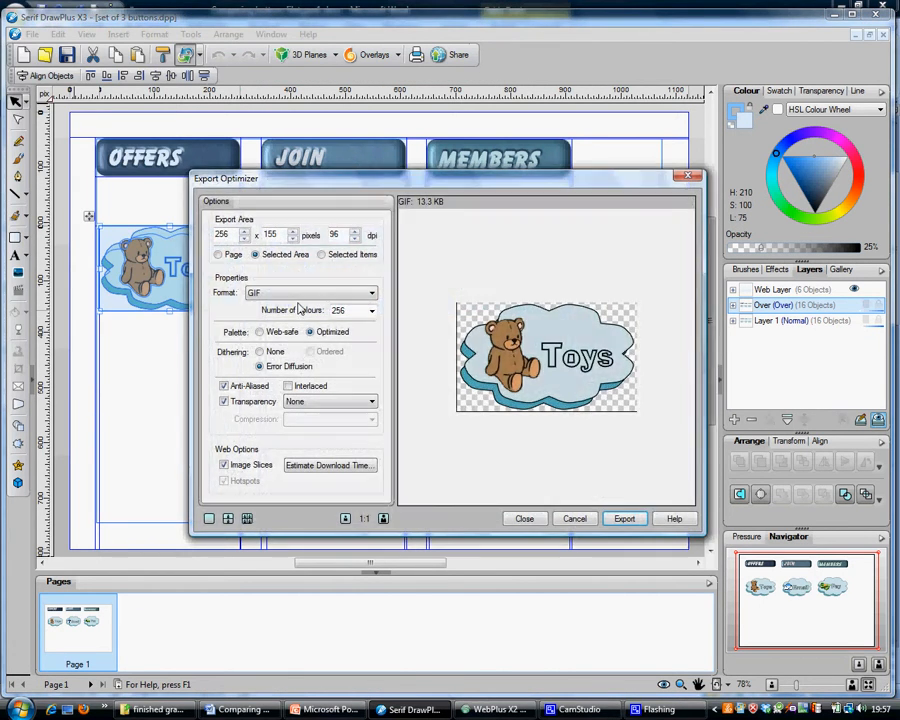
{"action": "left_click", "coordinate": [300, 293]}
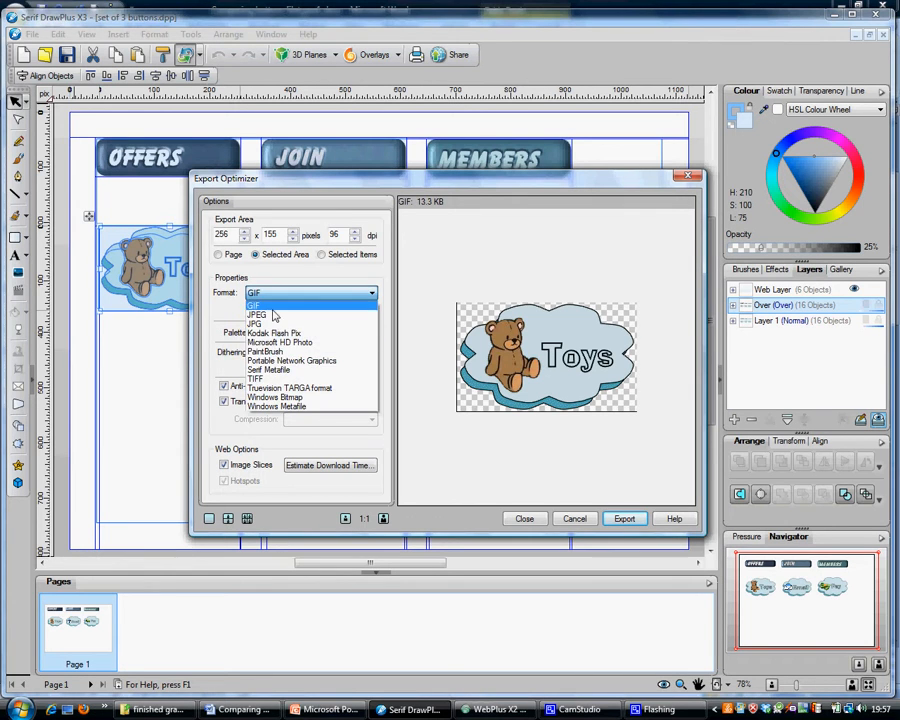
{"action": "left_click", "coordinate": [272, 314]}
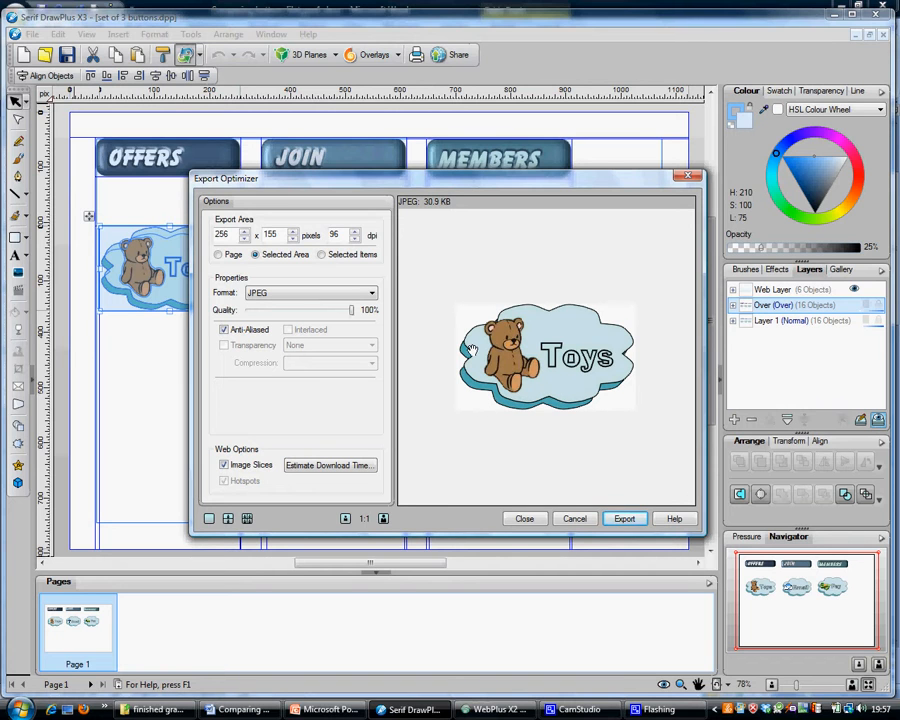
Step: Estimate the JPEG's download time for the Cable (1.5 Mbps) modem type
{"action": "left_click", "coordinate": [341, 471]}
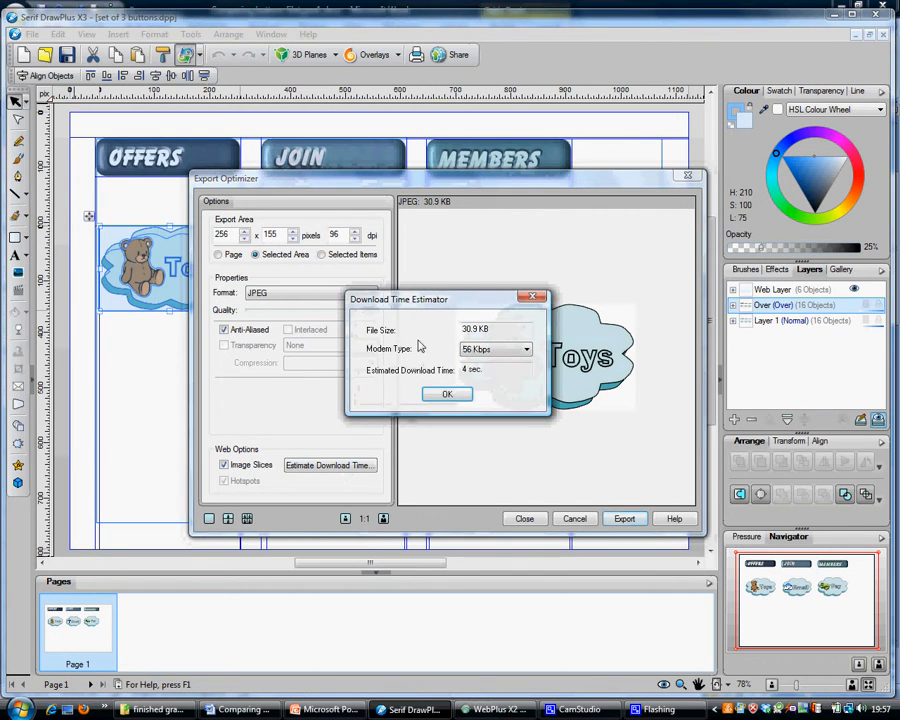
{"action": "left_click_drag", "start_coordinate": [408, 311], "coordinate": [337, 405]}
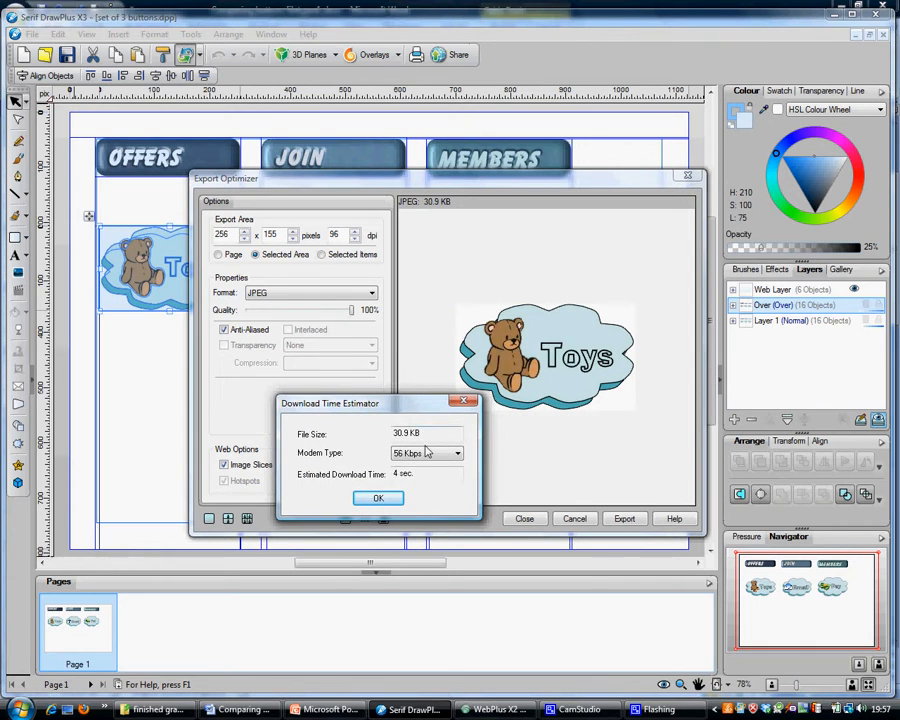
{"action": "left_click", "coordinate": [428, 452]}
{"action": "left_click", "coordinate": [418, 523]}
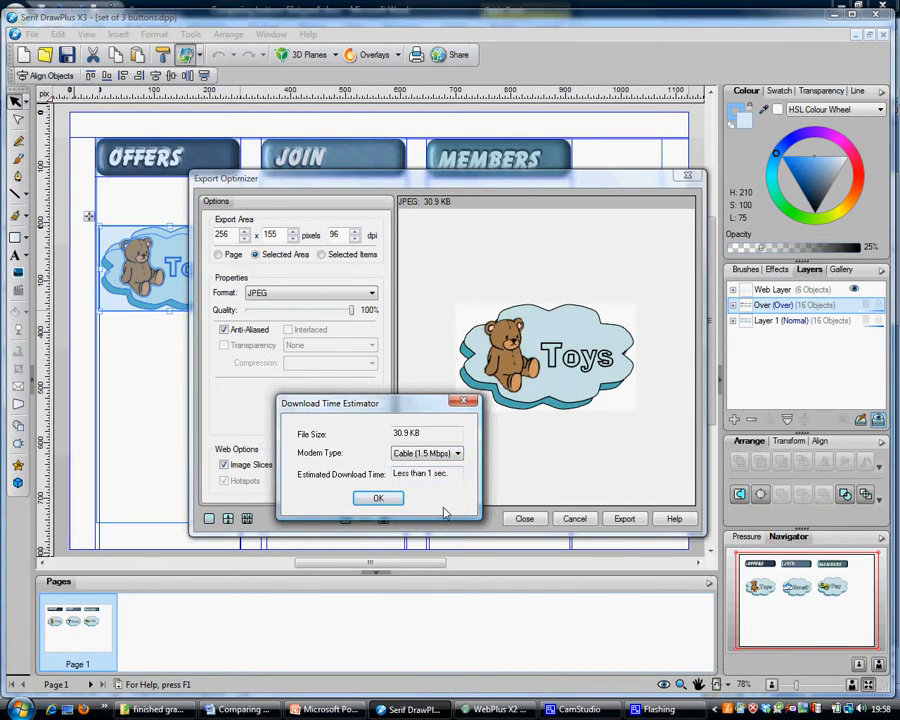
Step: Switch to the Word comparison document and paste the captured screenshot under the "JPEG export:" heading
{"action": "left_click", "coordinate": [240, 709]}
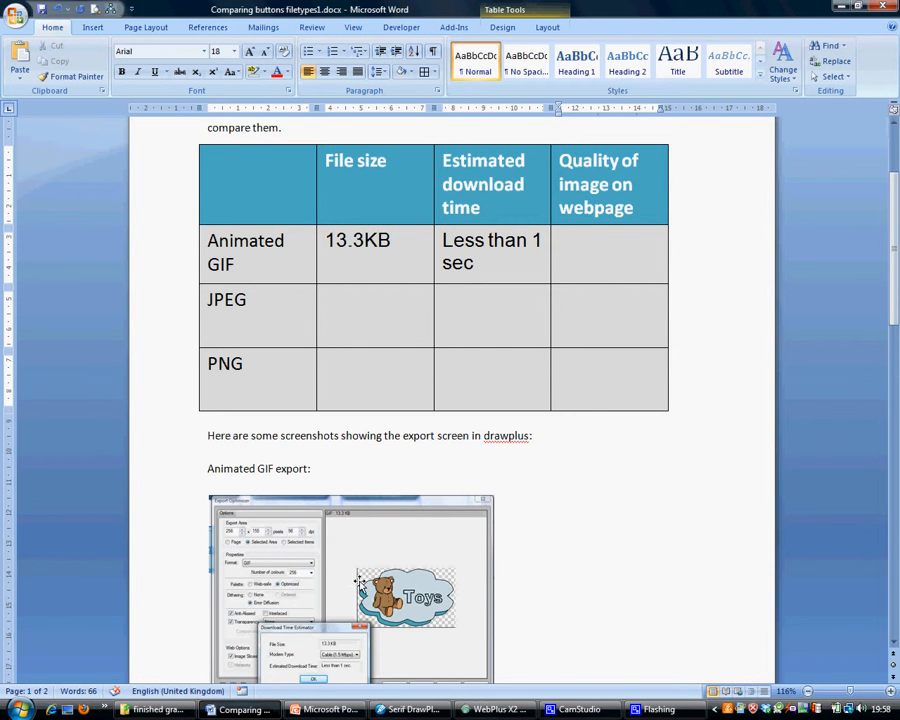
{"action": "left_click_drag", "start_coordinate": [893, 311], "coordinate": [868, 452]}
{"action": "left_click", "coordinate": [257, 211]}
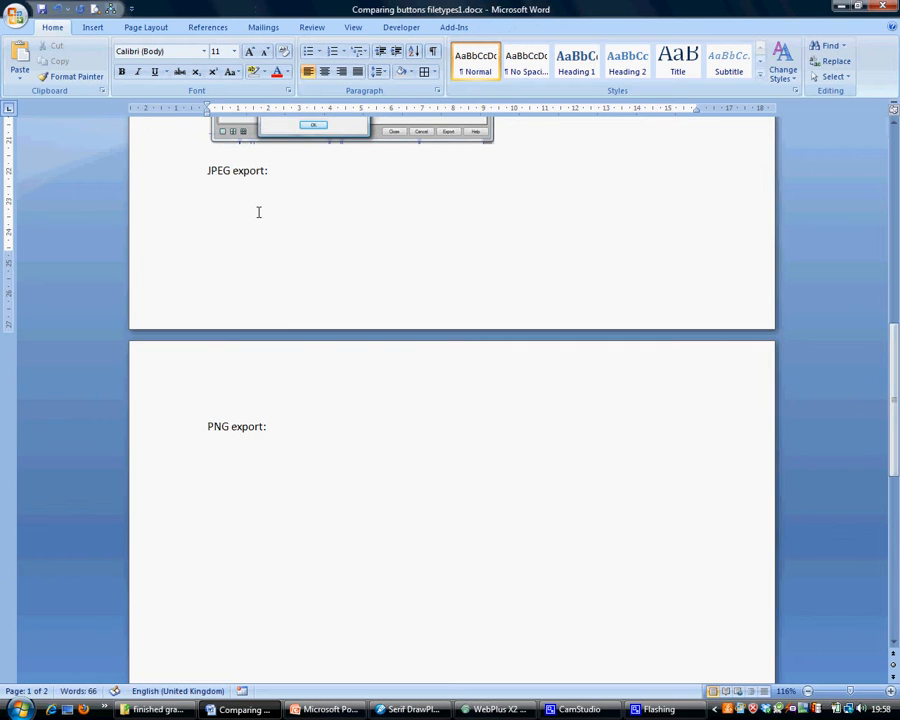
{"action": "key", "text": "ctrl+v"}
Step: Crop the pasted JPEG screenshot down to the Export Optimizer window
{"action": "double_click", "coordinate": [400, 416]}
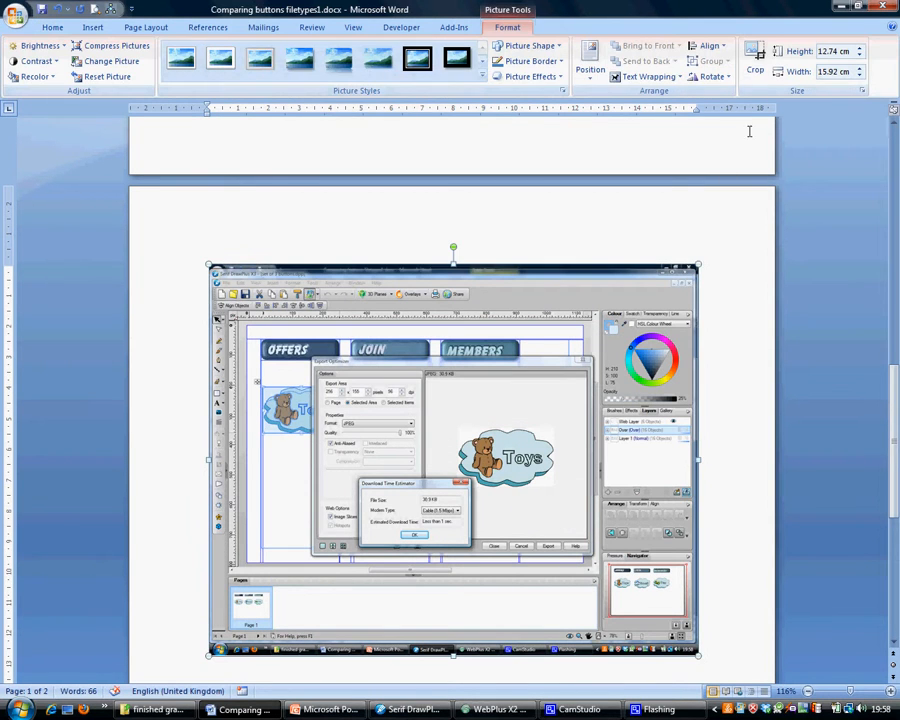
{"action": "left_click", "coordinate": [755, 60]}
{"action": "left_click_drag", "start_coordinate": [692, 267], "coordinate": [593, 355]}
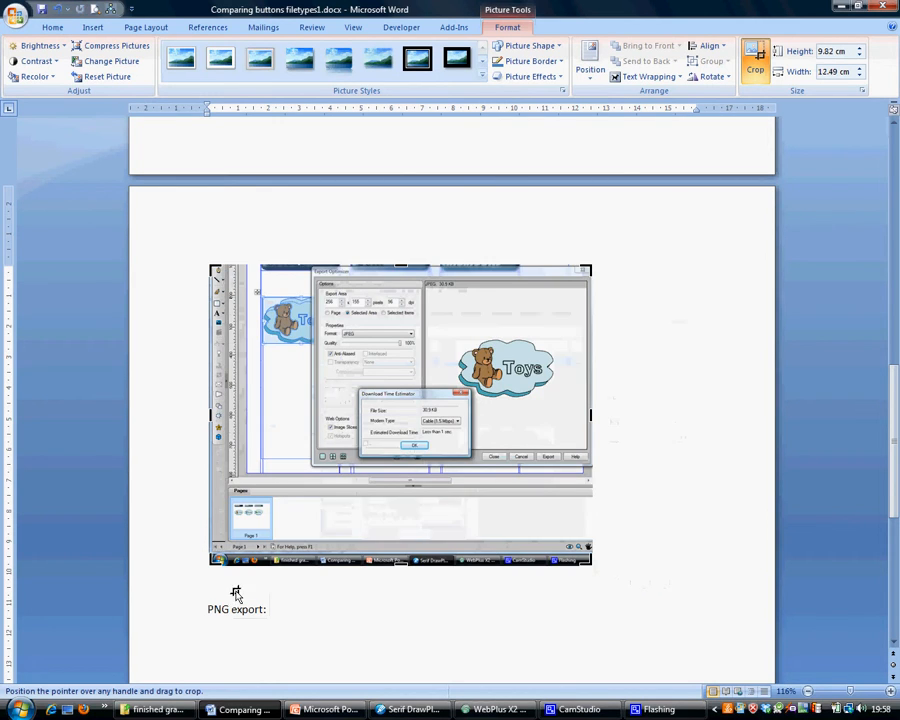
{"action": "left_click_drag", "start_coordinate": [211, 561], "coordinate": [309, 470]}
{"action": "left_click", "coordinate": [570, 495]}
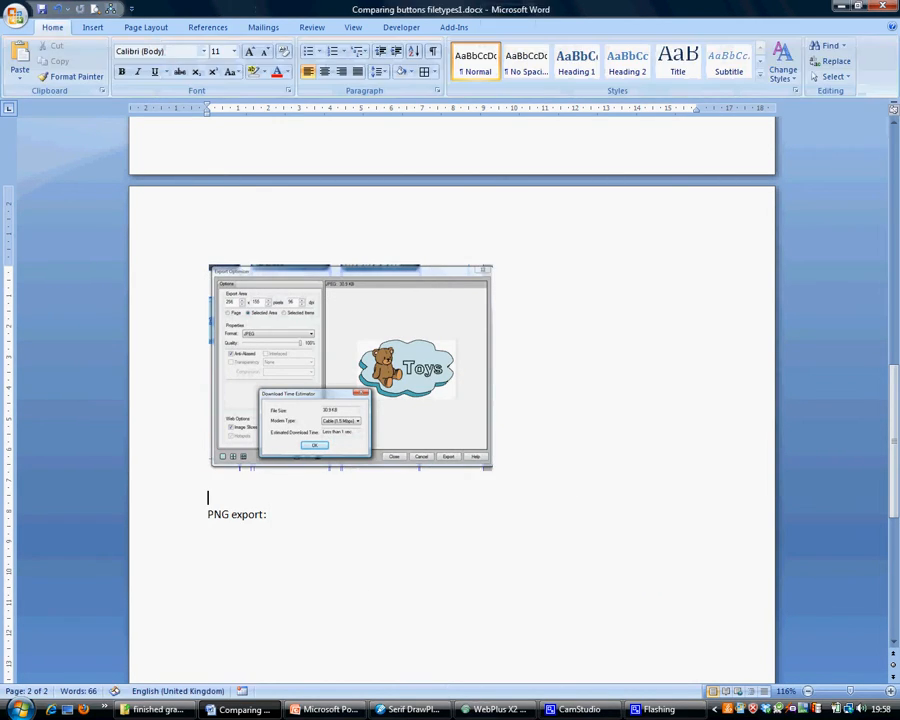
Step: Fill in the JPEG row of the comparison table with file size "30.9 KB" and estimated download time "Less than 1 sec"
{"action": "left_click_drag", "start_coordinate": [895, 437], "coordinate": [896, 245]}
{"action": "left_click", "coordinate": [375, 306]}
{"action": "type", "text": "30"}
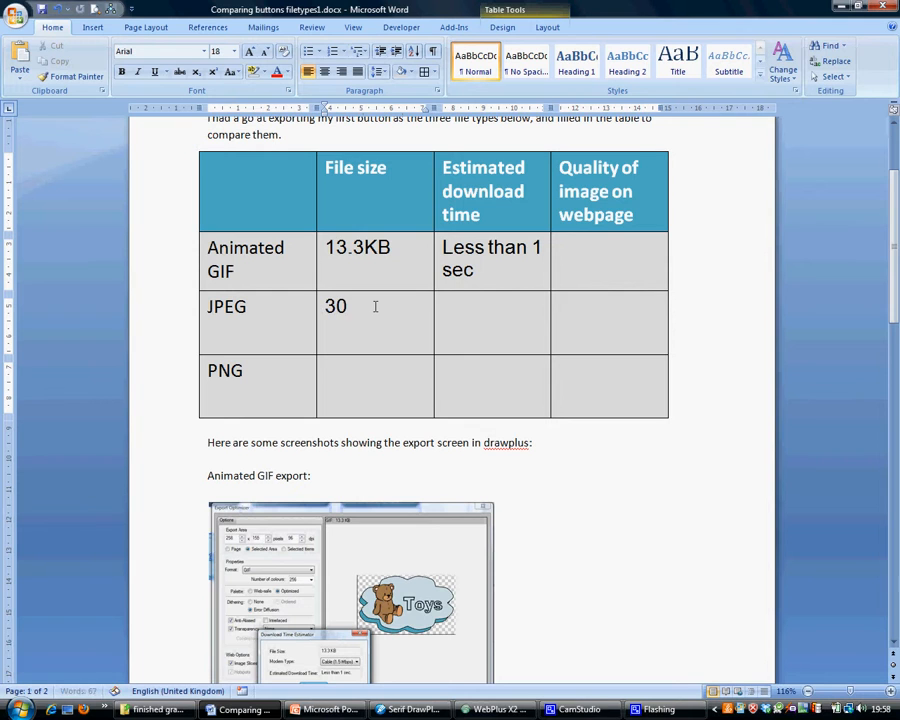
{"action": "type", "text": ".9 KB"}
{"action": "mouse_move", "coordinate": [896, 245]}
{"action": "left_mouse_down"}
{"action": "mouse_move", "coordinate": [897, 422]}
{"action": "mouse_move", "coordinate": [897, 258]}
{"action": "left_mouse_up"}
{"action": "left_click", "coordinate": [520, 279]}
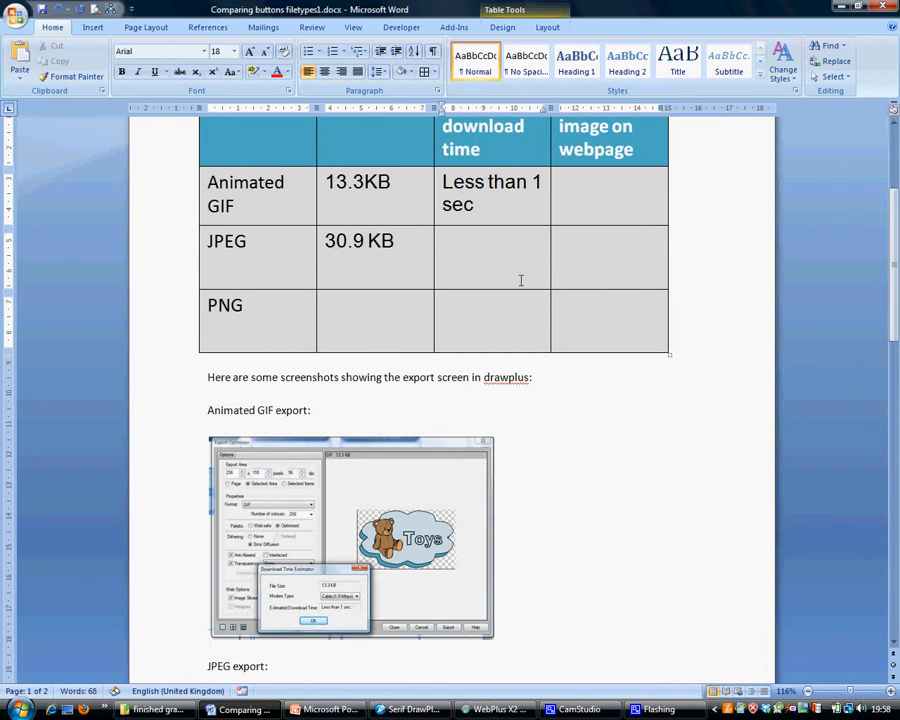
{"action": "type", "text": "Less than 1 sec"}
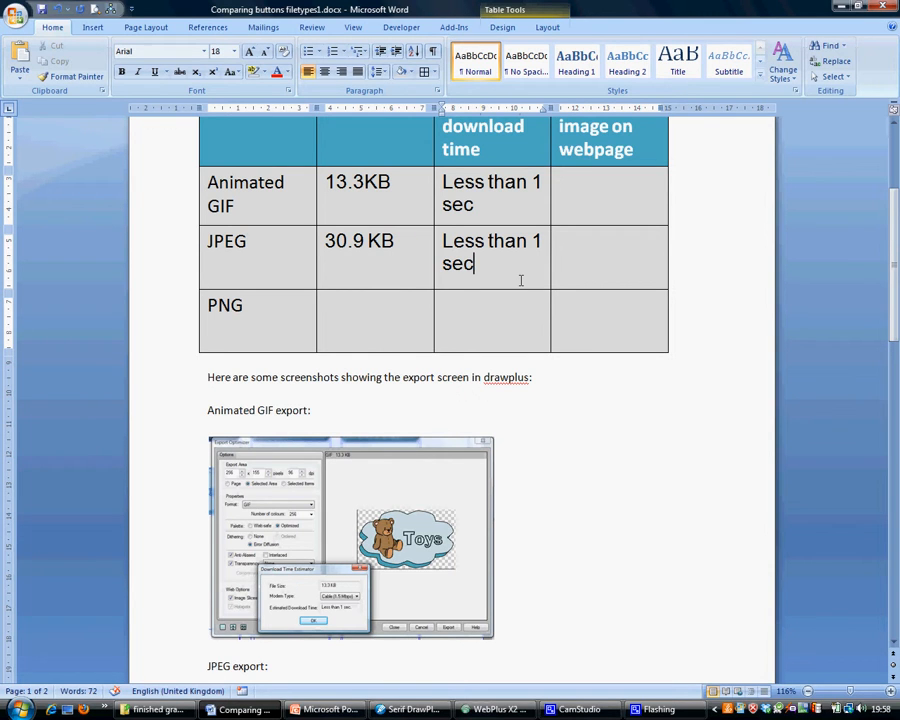
{"action": "left_click_drag", "start_coordinate": [897, 258], "coordinate": [897, 234]}
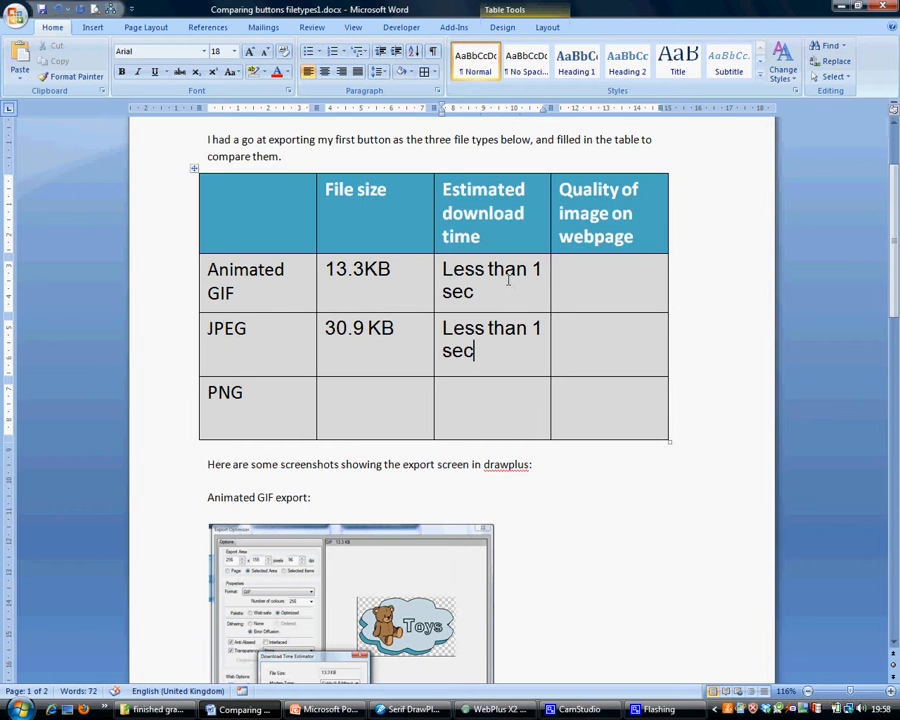
{"action": "left_click", "coordinate": [402, 389]}
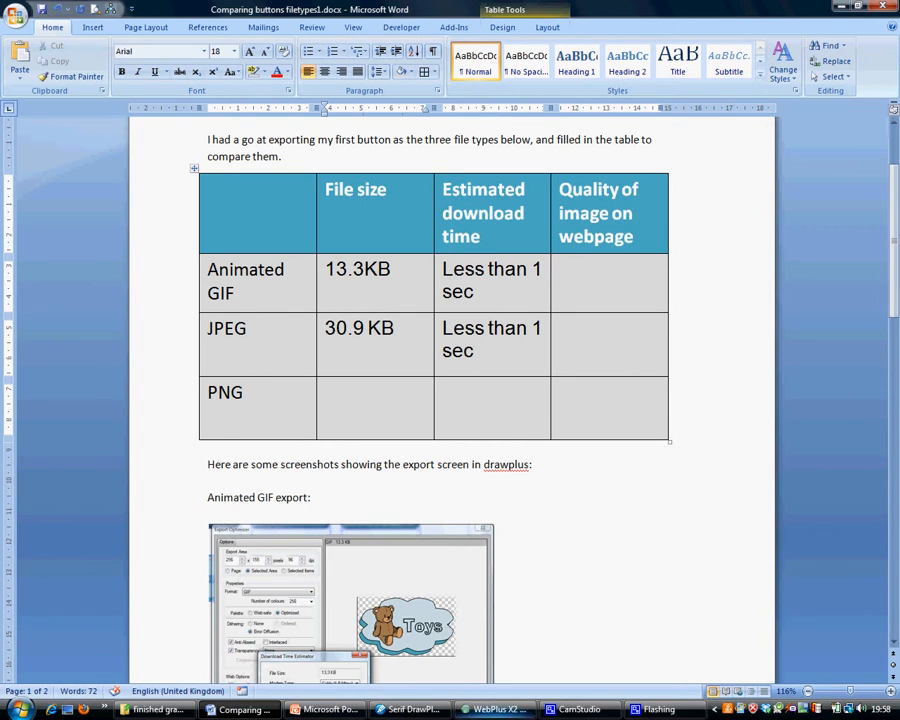
Step: Switch to DrawPlus, close the download time estimate and export the Toys button as a JPEG named "button JPEG"
{"action": "left_click", "coordinate": [445, 710]}
{"action": "left_click", "coordinate": [386, 497]}
{"action": "left_click", "coordinate": [624, 518]}
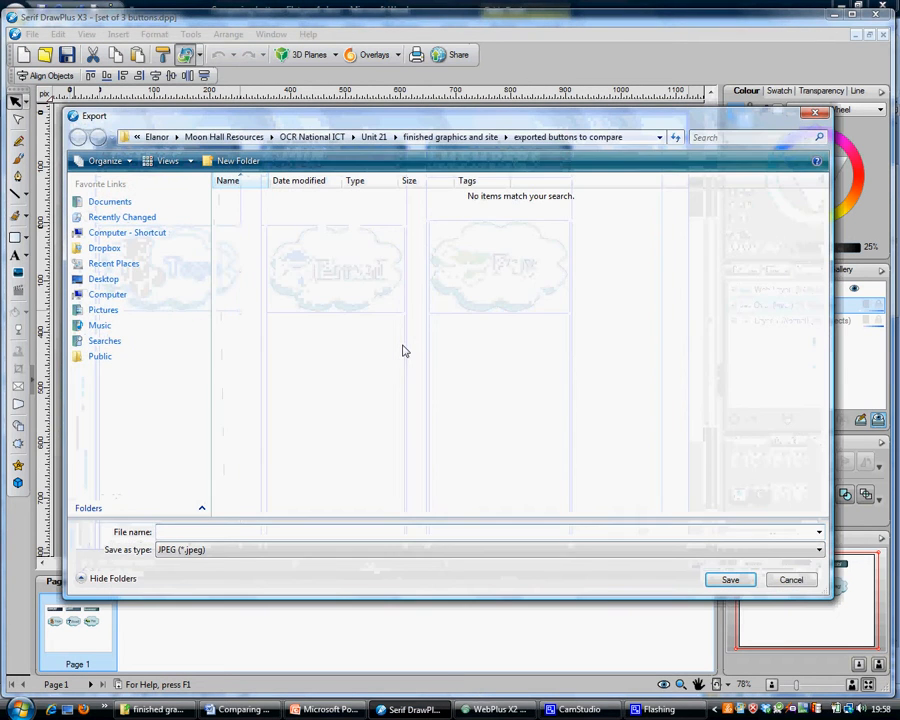
{"action": "type", "text": "button JPEG"}
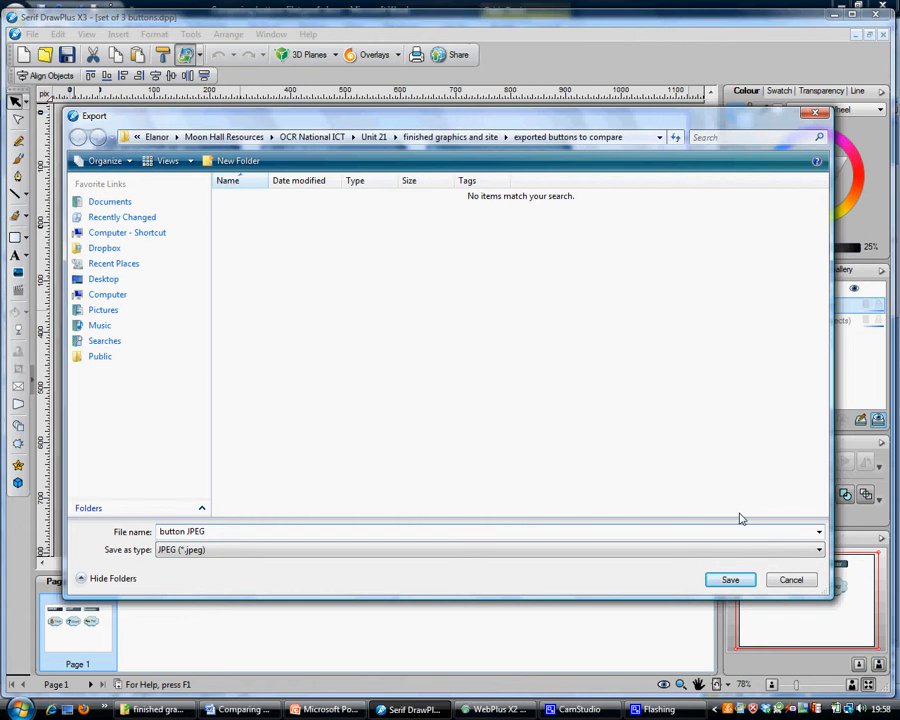
{"action": "left_click", "coordinate": [730, 579]}
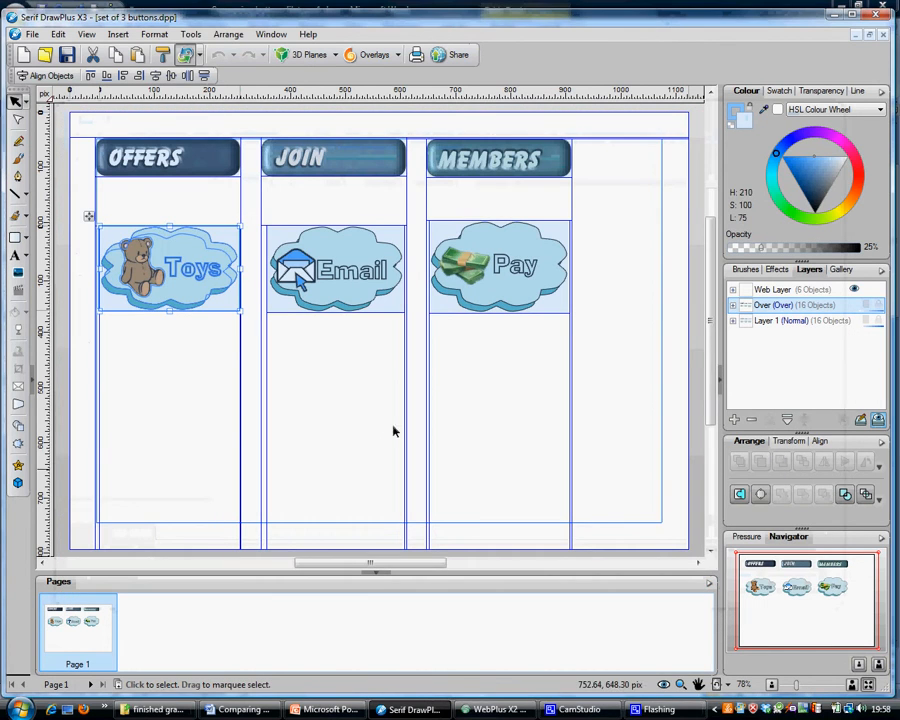
Step: Reopen the image export settings for the Toys button and set the format to Portable Network Graphics
{"action": "left_click", "coordinate": [235, 422]}
{"action": "left_click_drag", "start_coordinate": [88, 217], "coordinate": [255, 370]}
{"action": "left_click", "coordinate": [33, 34]}
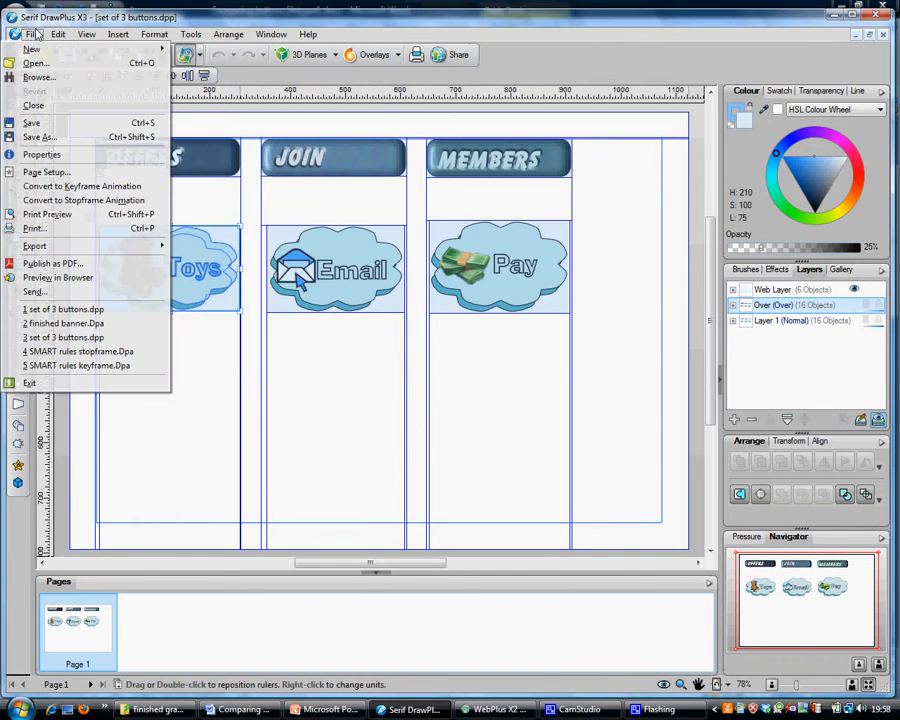
{"action": "mouse_move", "coordinate": [60, 245]}
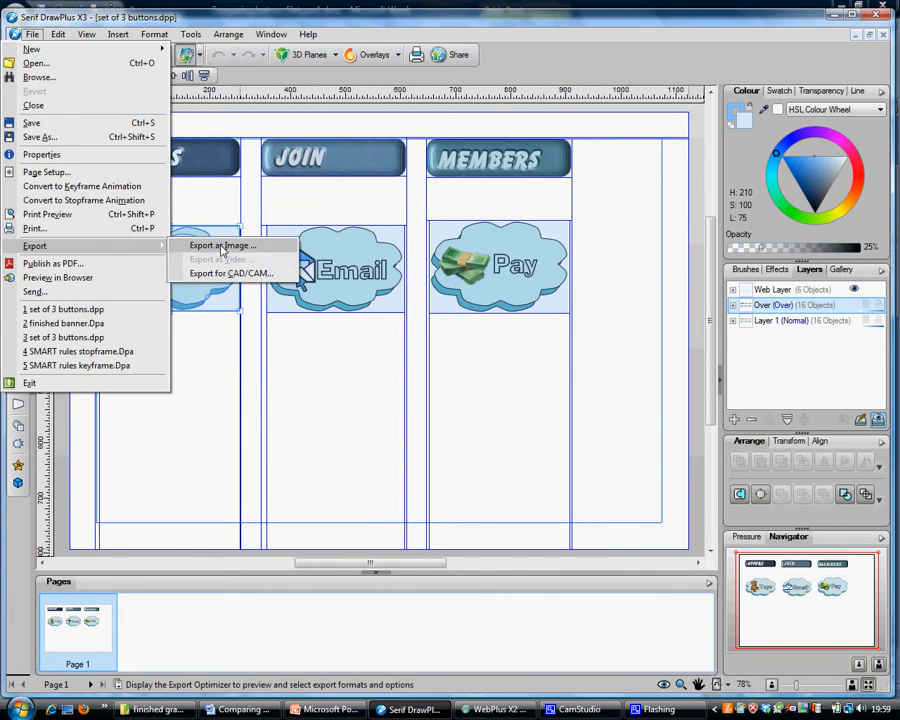
{"action": "left_click", "coordinate": [222, 246]}
{"action": "left_click", "coordinate": [303, 295]}
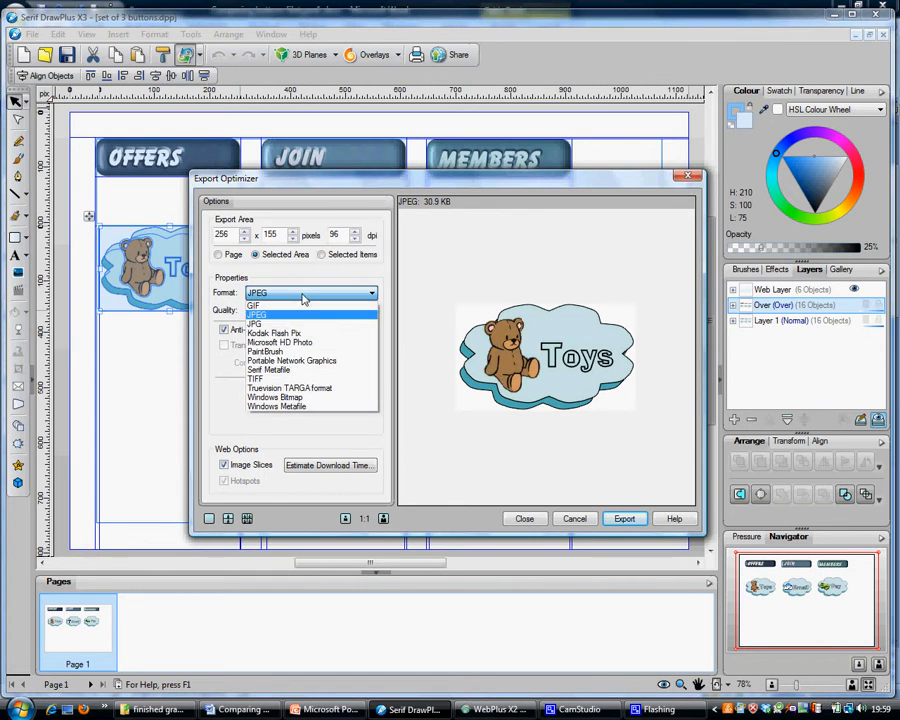
{"action": "left_click", "coordinate": [270, 360]}
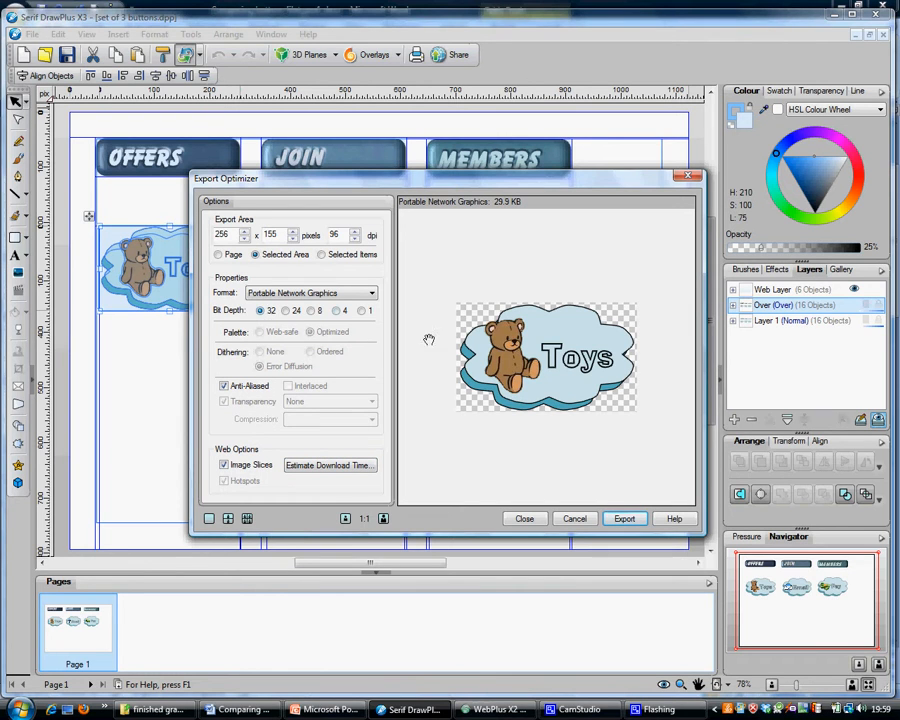
Step: Estimate the PNG's download time for the Cable (1.5 Mbps) modem type and move the estimator clear of the button preview
{"action": "left_click", "coordinate": [330, 466]}
{"action": "left_click", "coordinate": [490, 350]}
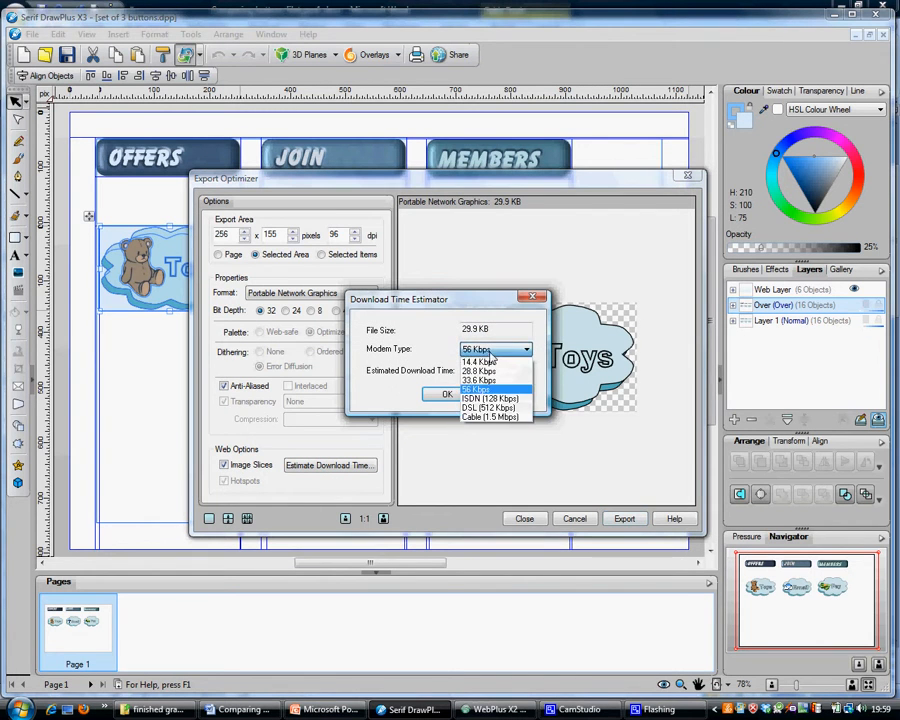
{"action": "left_click", "coordinate": [484, 417]}
{"action": "left_click_drag", "start_coordinate": [434, 303], "coordinate": [370, 379]}
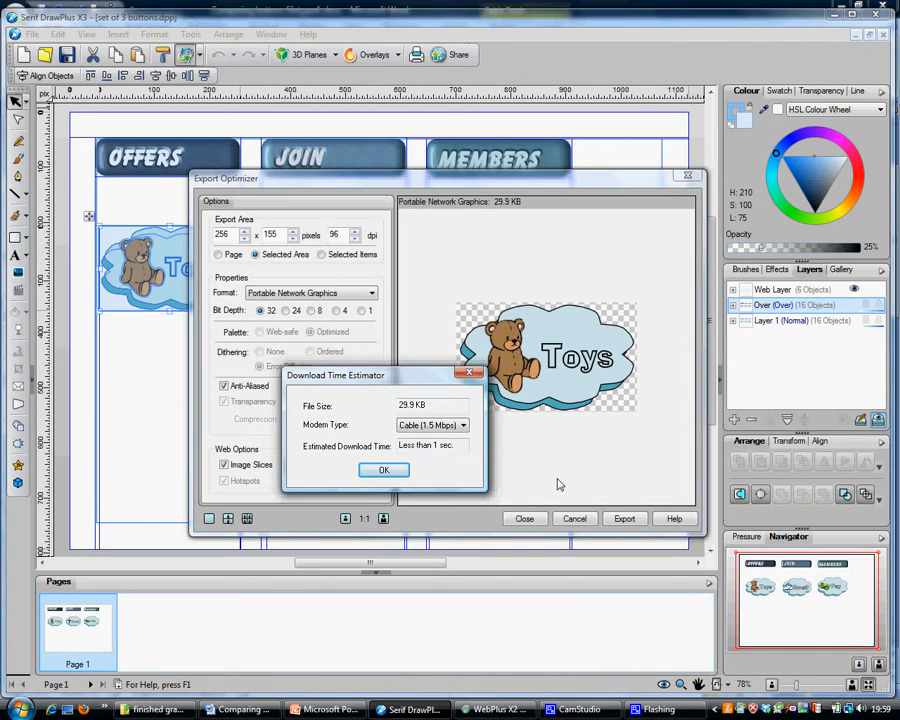
Step: Switch back to the Word comparison document
{"action": "key", "text": "alt+Tab"}
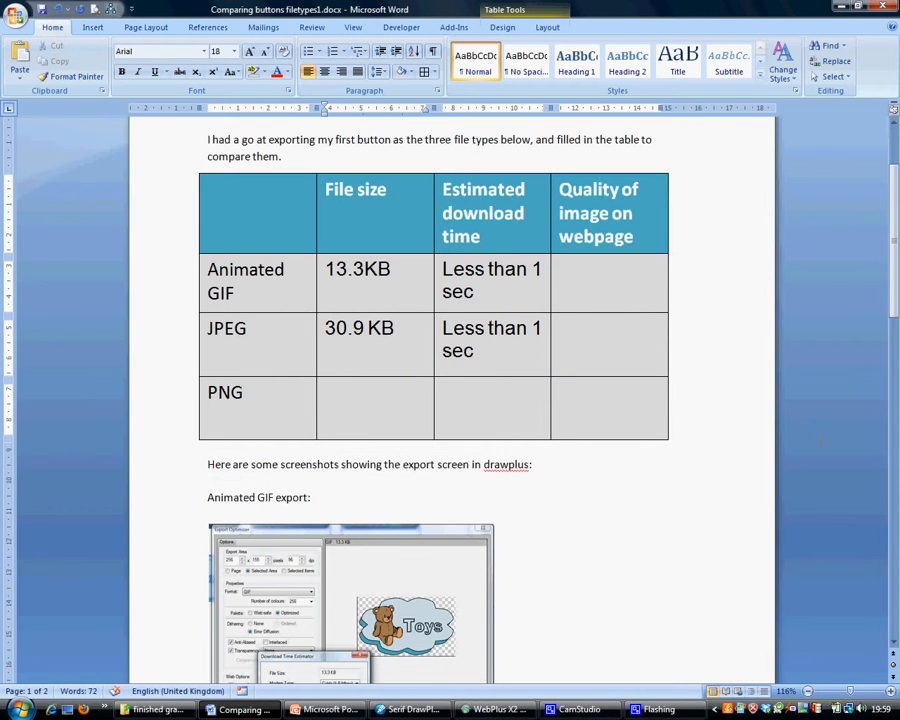